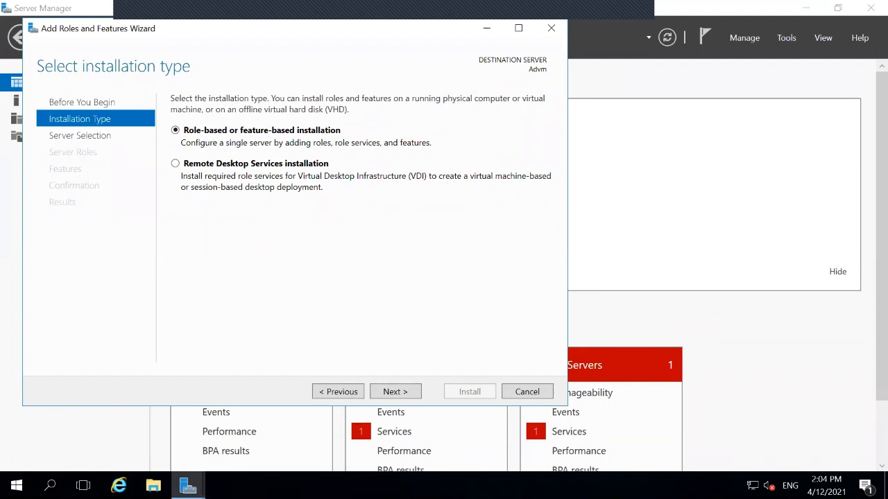
# Keep Advm as destination and select AD DS and DNS Server roles with their required tools
pyautogui.click(408, 397)
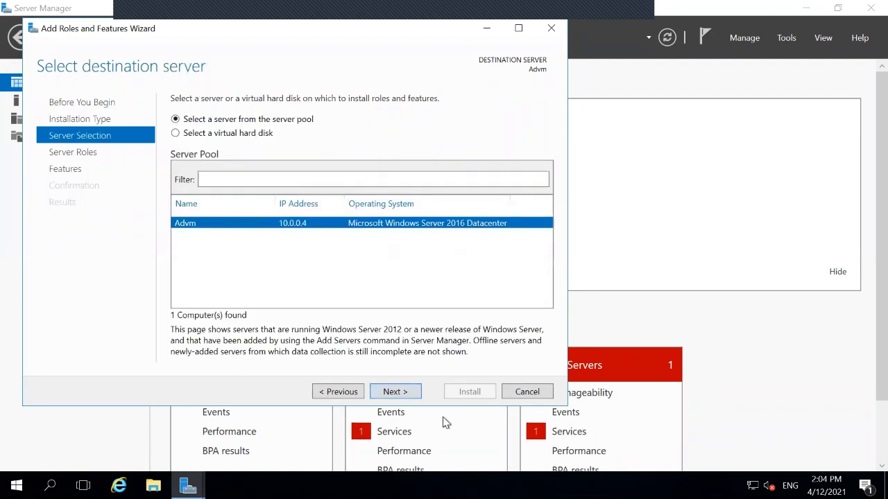
pyautogui.click(402, 394)
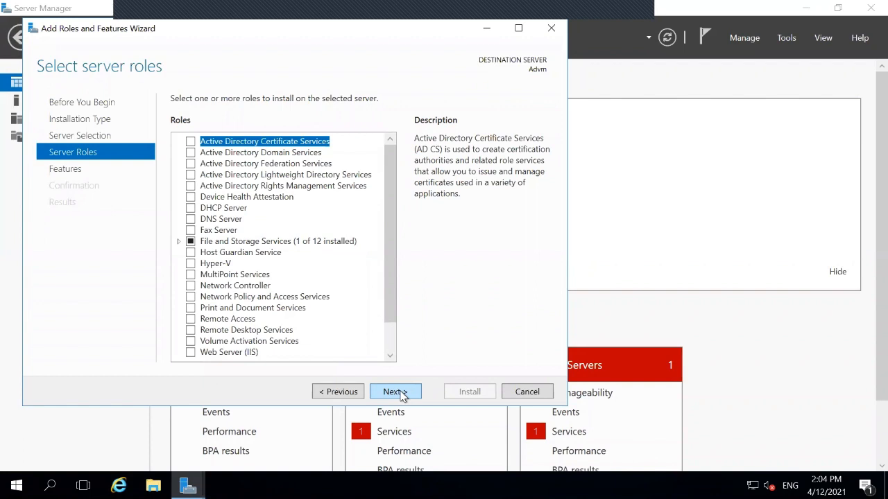
pyautogui.click(189, 152)
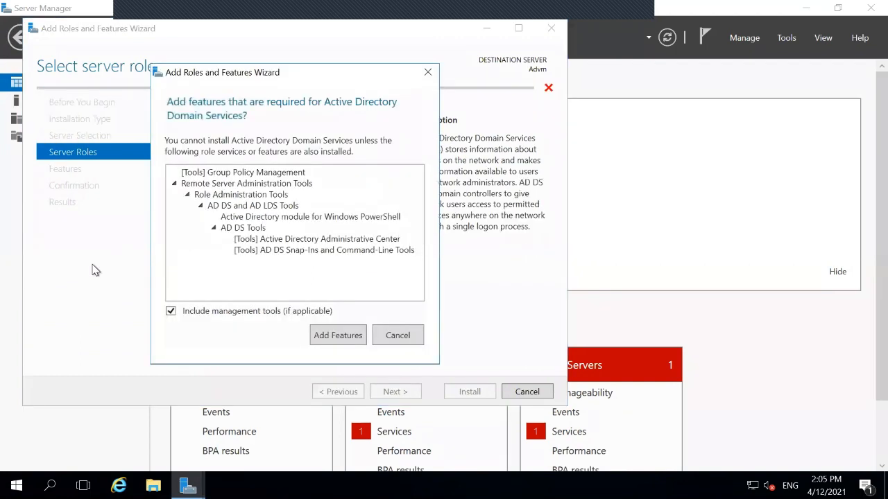
pyautogui.click(318, 337)
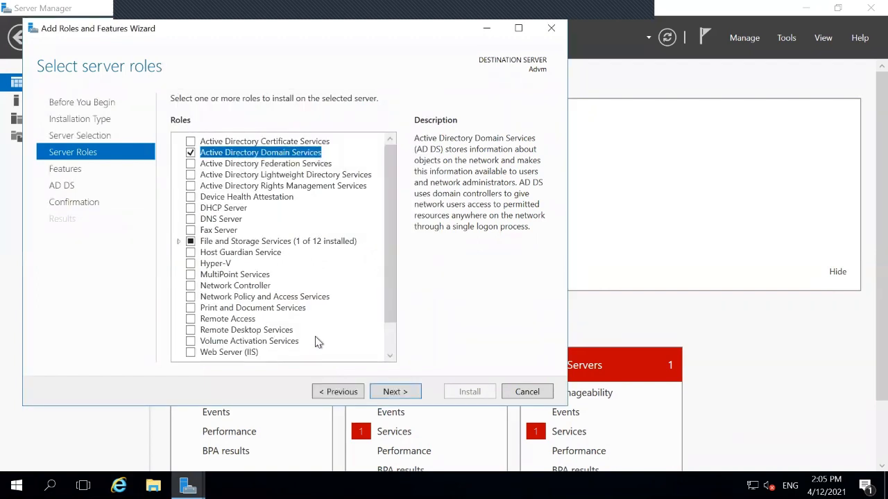
pyautogui.click(191, 219)
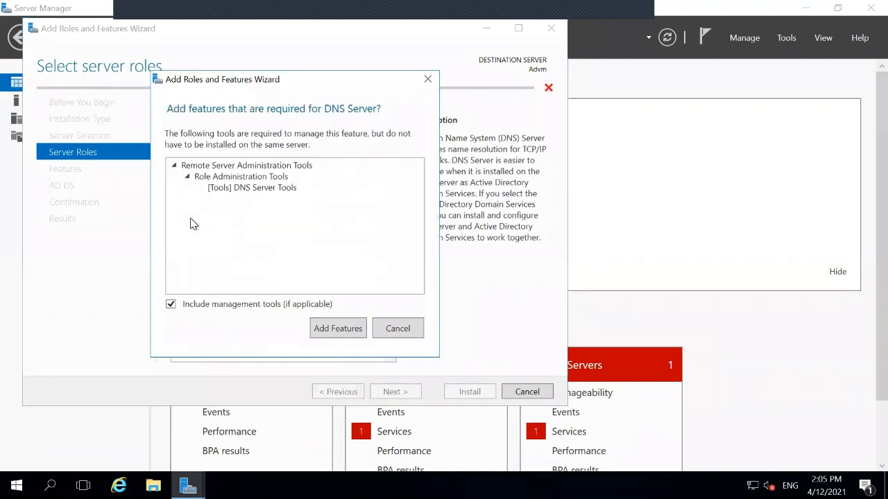
pyautogui.click(324, 330)
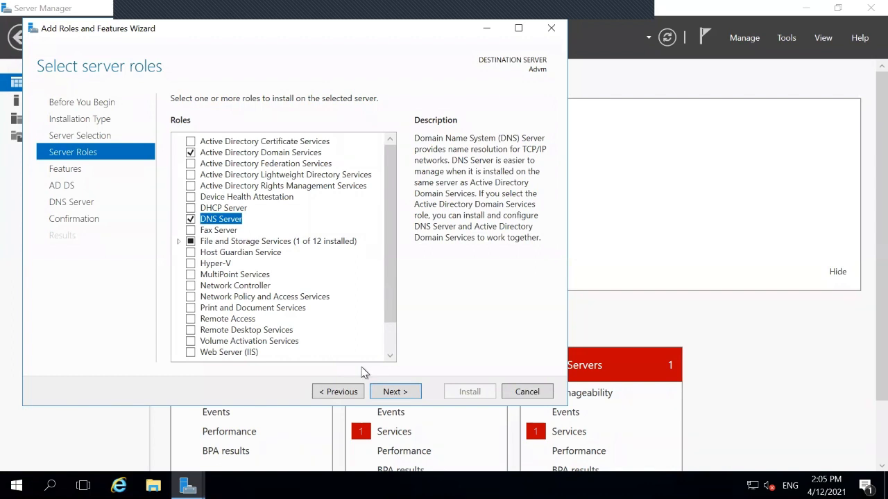
pyautogui.click(386, 391)
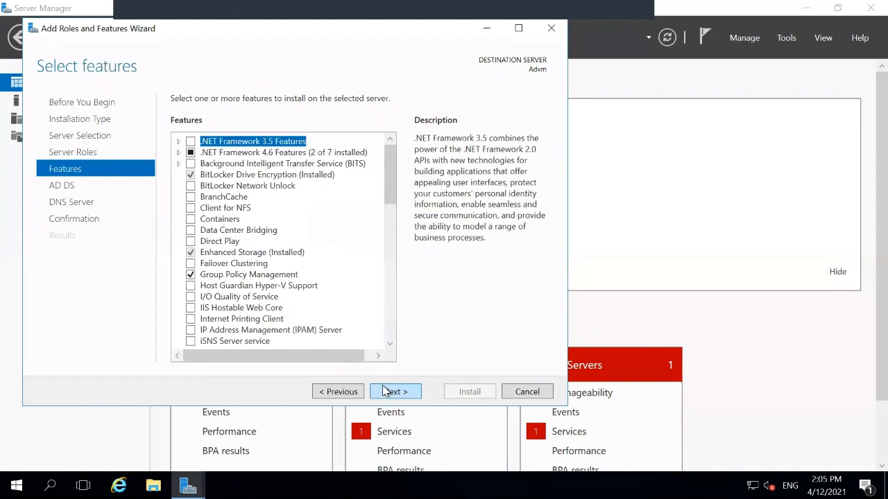
# Pass the Features, AD DS and DNS pages, start the install, then minimize Remote Desktop
pyautogui.click(386, 392)
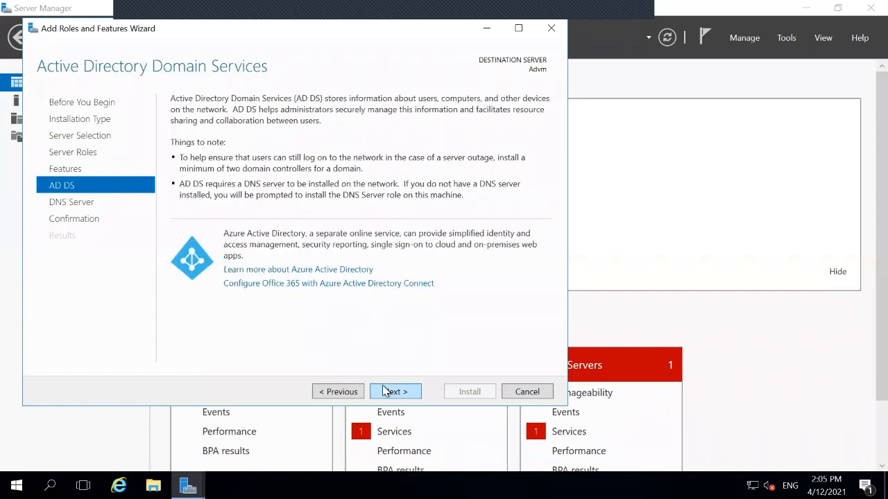
pyautogui.click(386, 392)
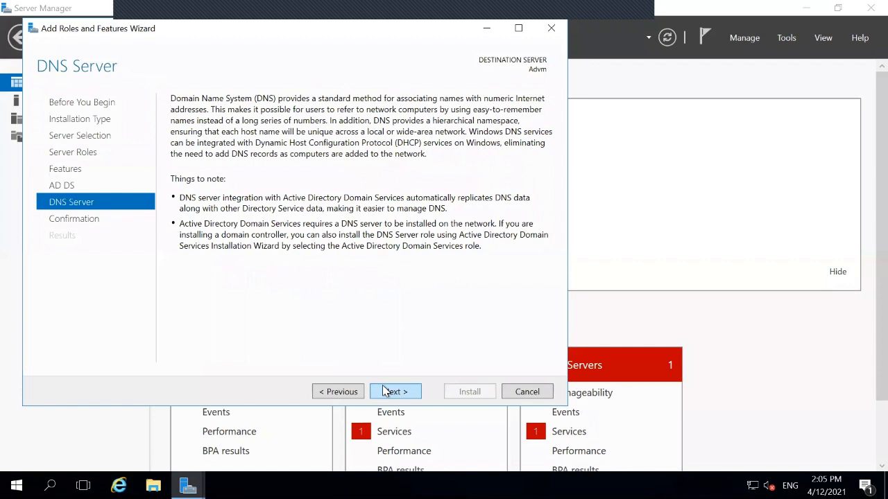
pyautogui.click(386, 392)
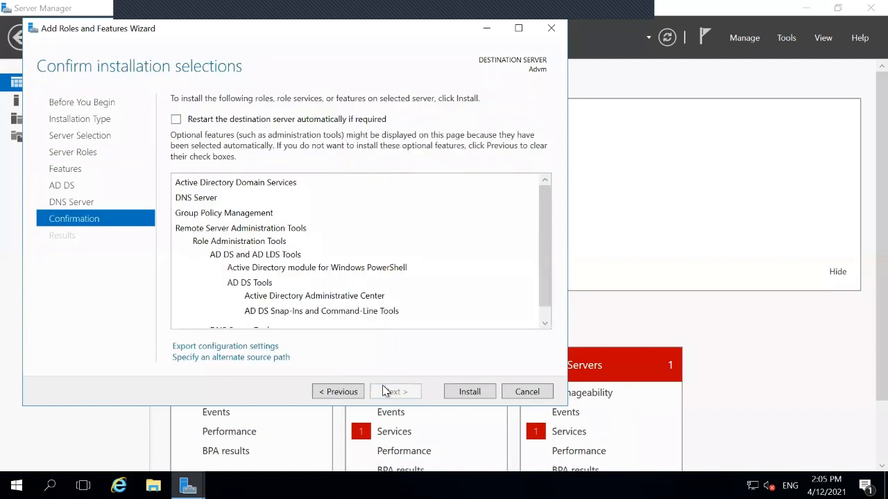
pyautogui.click(470, 393)
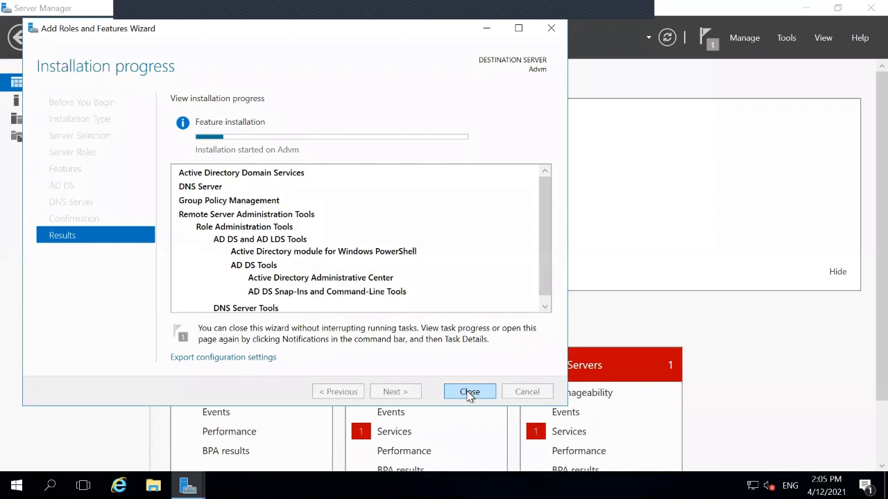
pyautogui.click(586, 9)
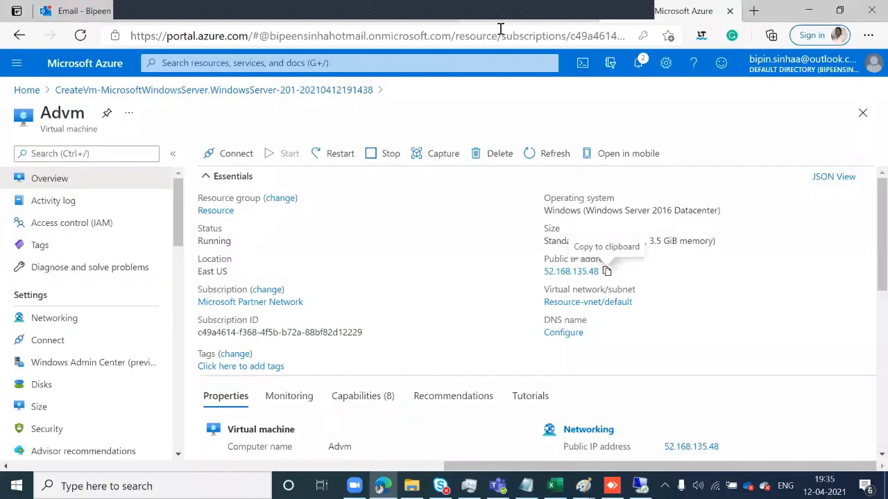
# Move and minimize the Skype sign-in window, then open the Lab Manual PDF in the SP folder
pyautogui.click(441, 486)
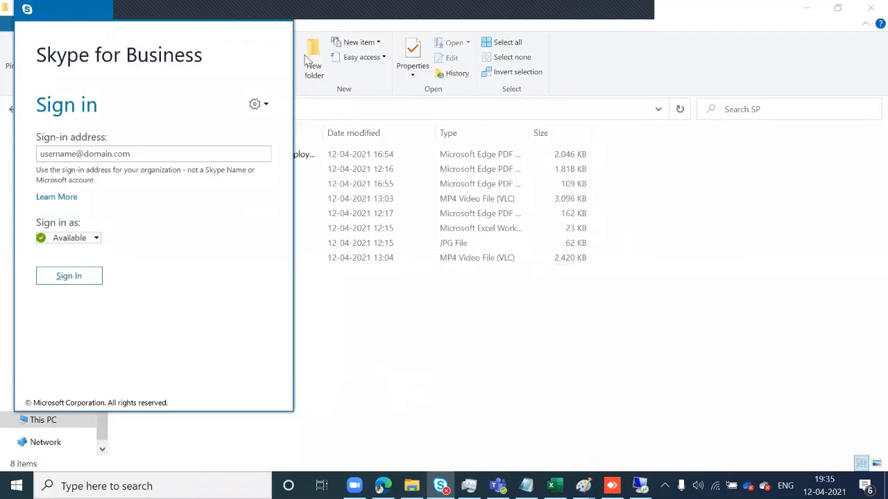
pyautogui.moveTo(151, 13); pyautogui.dragTo(177, 151)
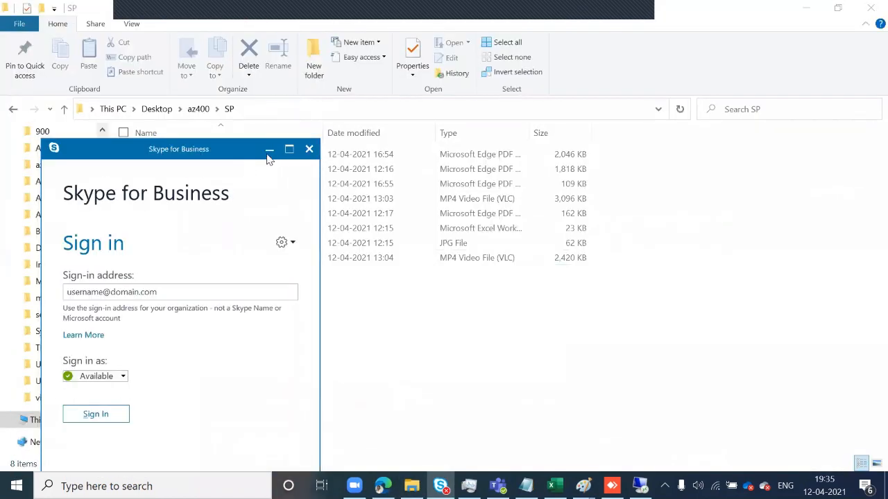
pyautogui.click(270, 150)
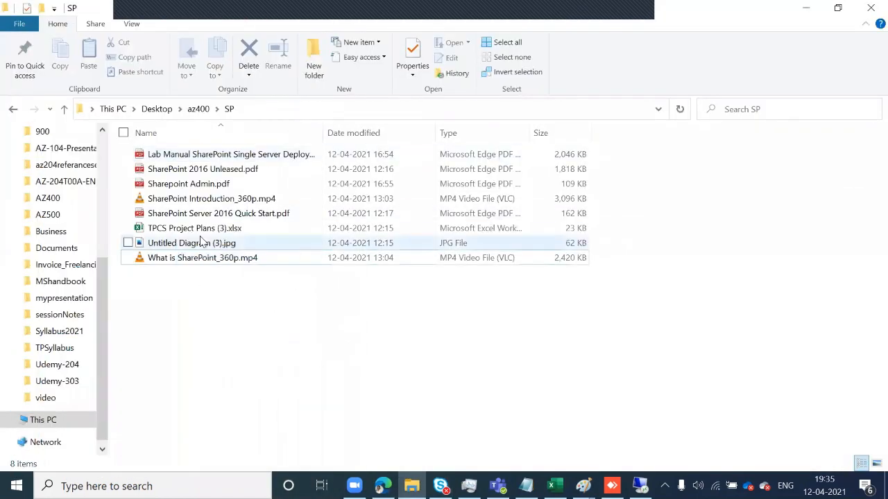
pyautogui.click(243, 154)
pyautogui.press('Return')
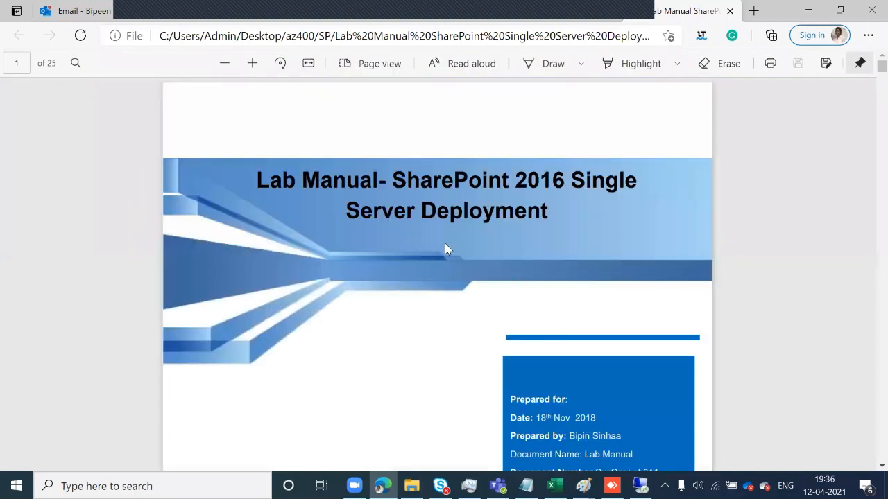
# Read the lab manual down to page 6's new-forest step, then return to the remote server
pyautogui.scroll(-10, 447, 249)
pyautogui.scroll(-15, 447, 250)
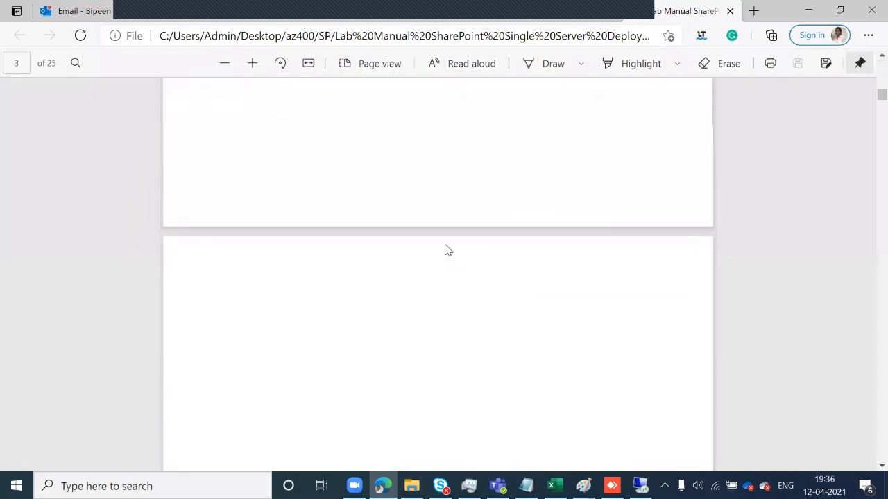
pyautogui.scroll(-10, 447, 250)
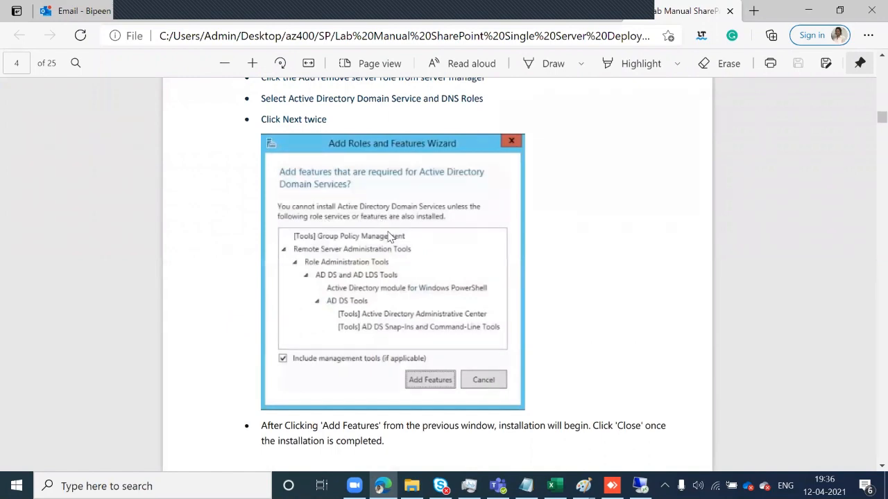
pyautogui.scroll(1, 393, 237)
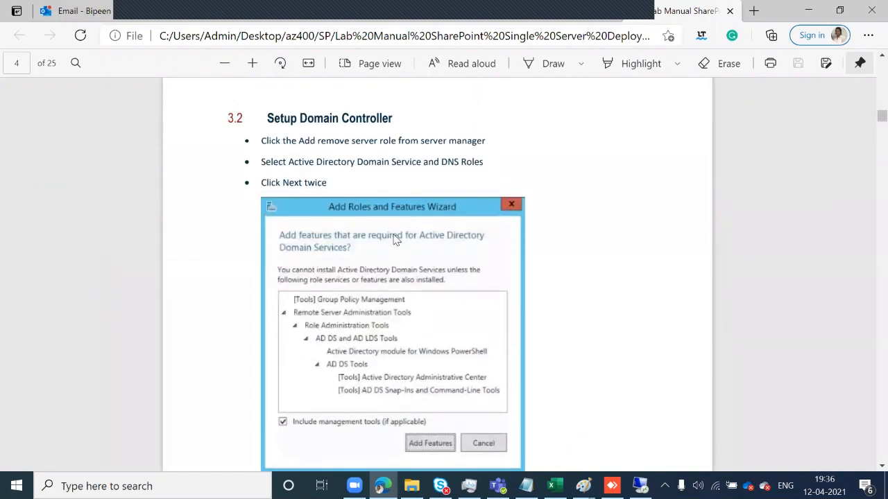
pyautogui.scroll(-10, 392, 240)
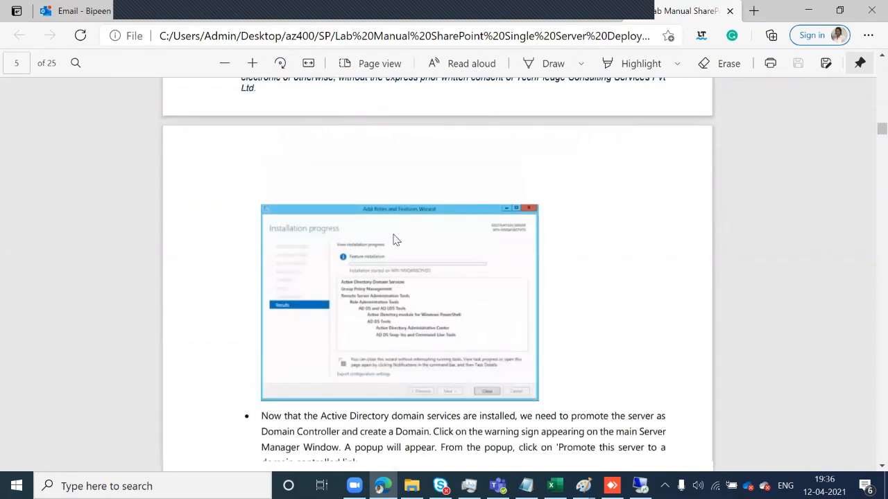
pyautogui.scroll(-2, 393, 239)
pyautogui.scroll(-2, 390, 222)
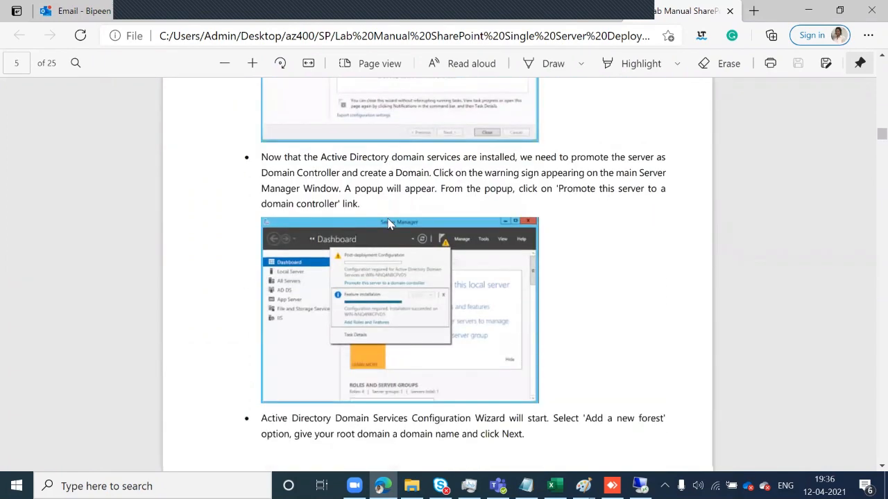
pyautogui.scroll(-3, 388, 223)
pyautogui.scroll(3, 388, 226)
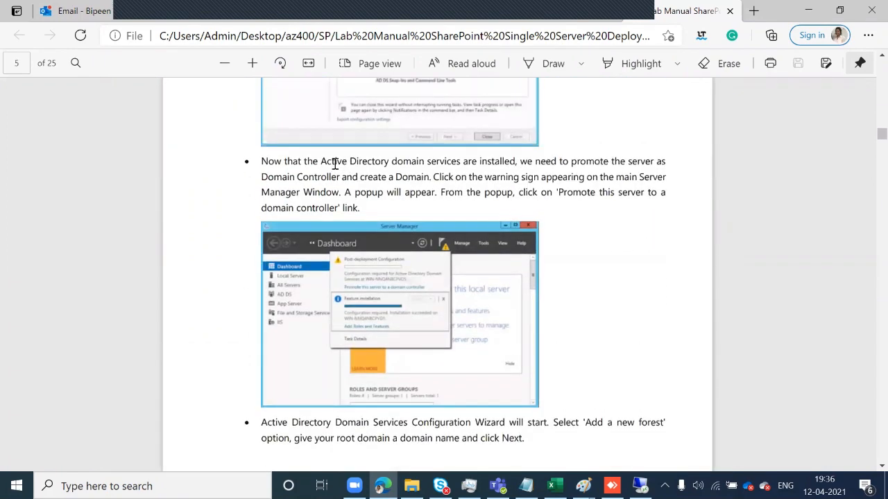
pyautogui.moveTo(319, 163); pyautogui.dragTo(459, 159)
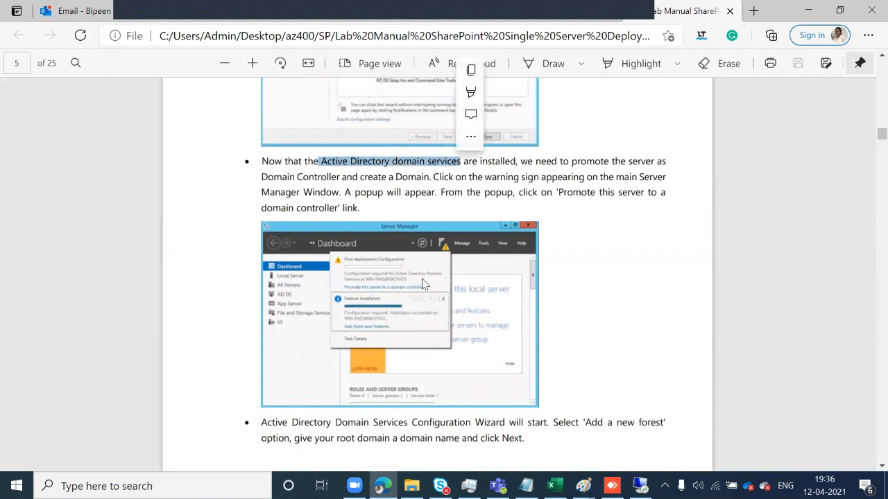
pyautogui.scroll(-7, 391, 288)
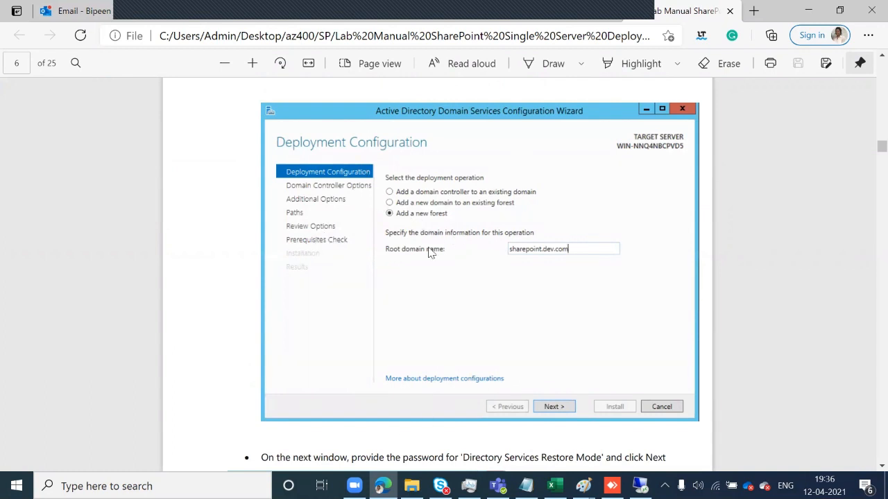
pyautogui.moveTo(639, 485)
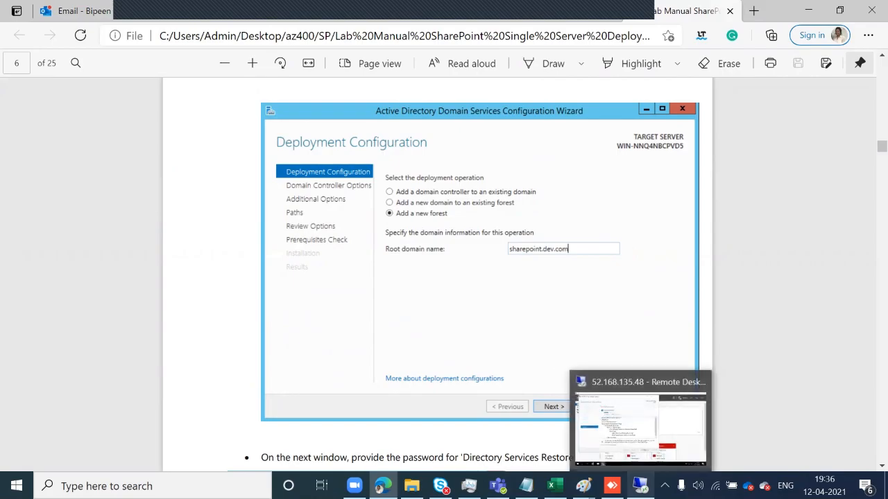
pyautogui.click(634, 416)
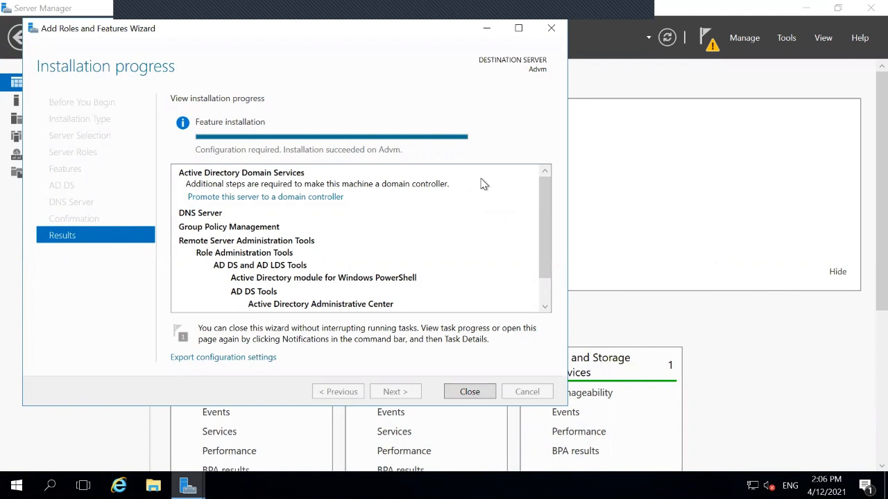
# Close the Add Roles and Features Wizard after AD DS and DNS Server install successfully
pyautogui.click(474, 394)
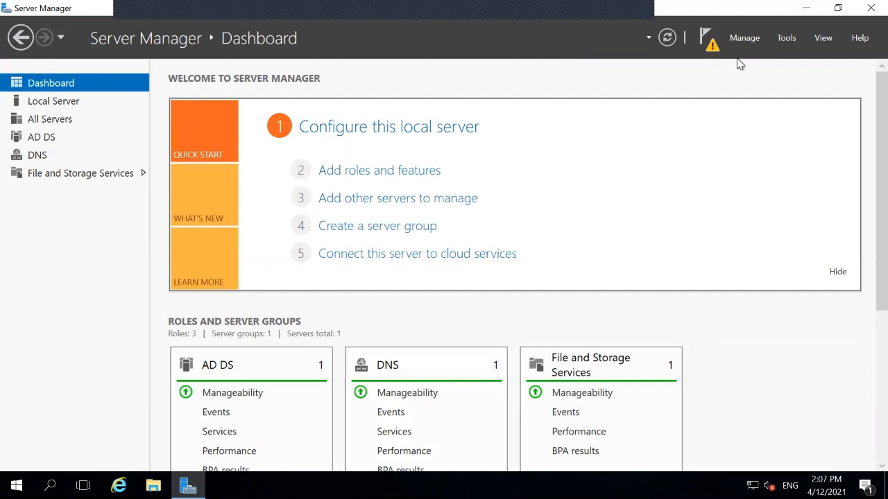
# From the Notifications flag, launch 'Promote this server to a domain controller'
pyautogui.click(707, 35)
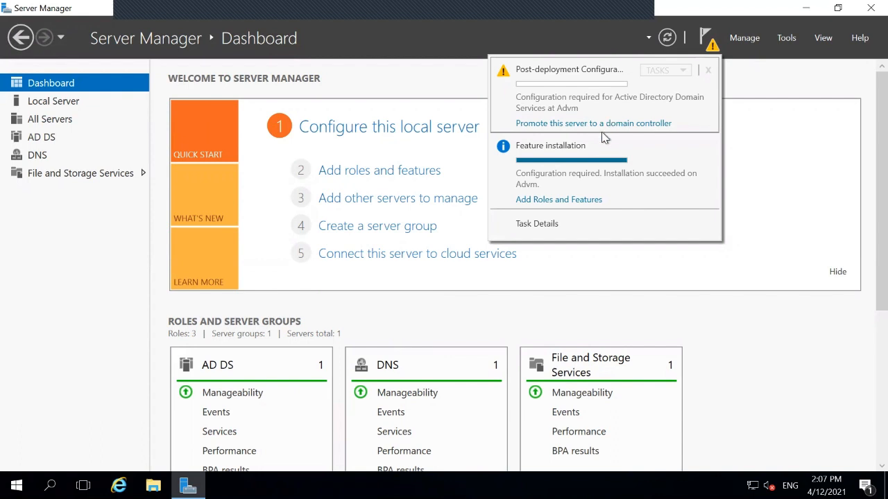
pyautogui.click(582, 123)
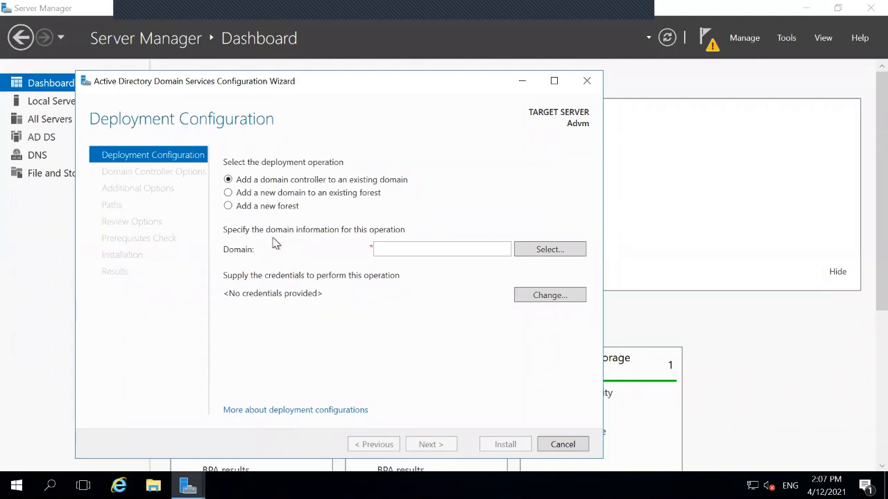
# Choose to add a new forest with root domain name monique.com and continue
pyautogui.click(228, 206)
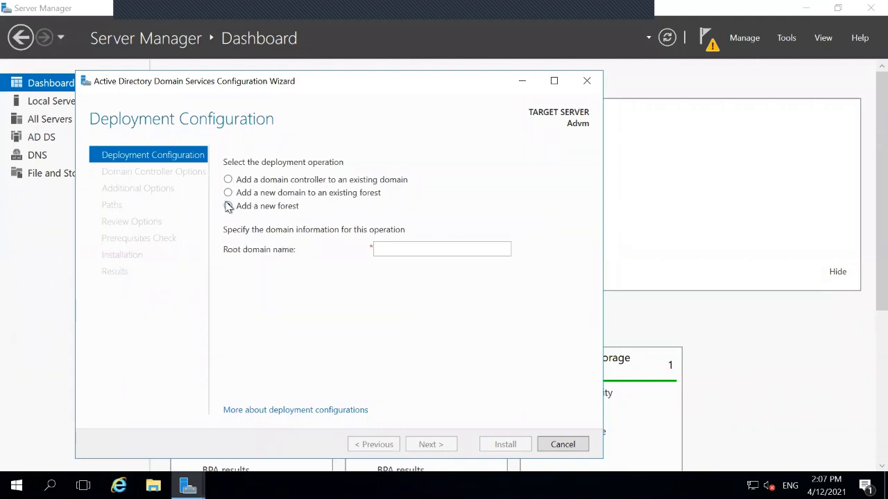
pyautogui.click(417, 252)
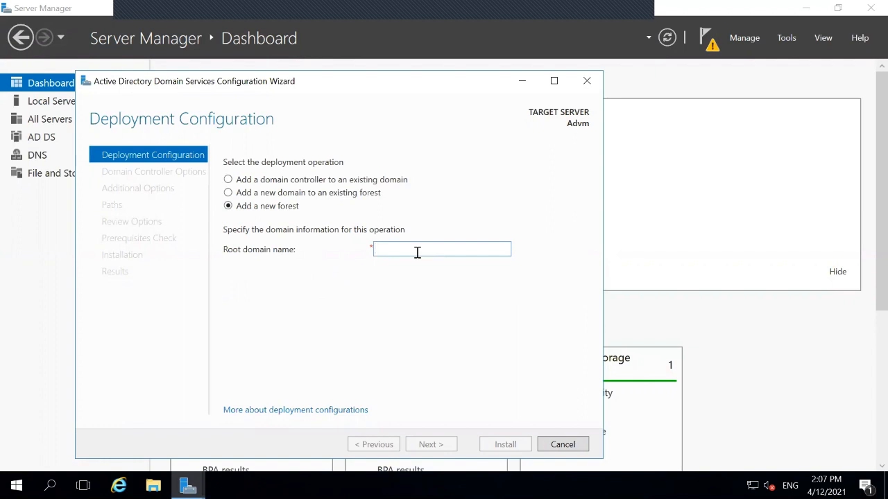
pyautogui.click(417, 252)
pyautogui.write('mo')
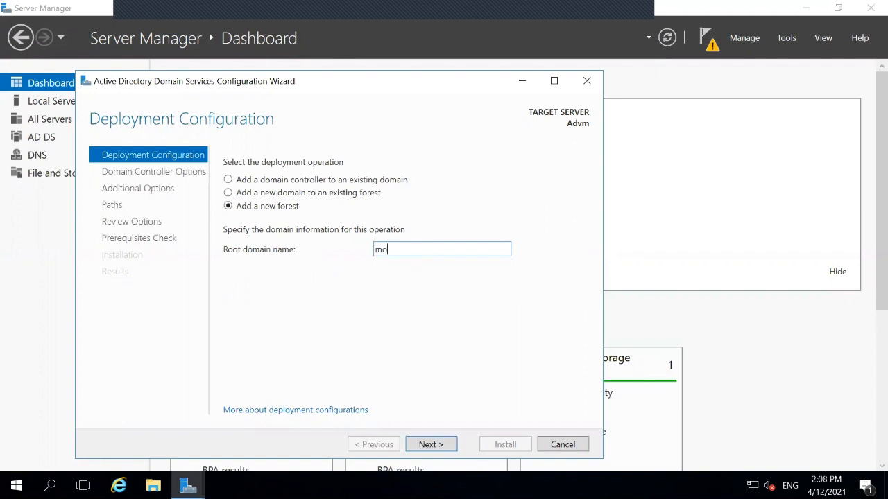
pyautogui.write('nique.com')
pyautogui.click(421, 448)
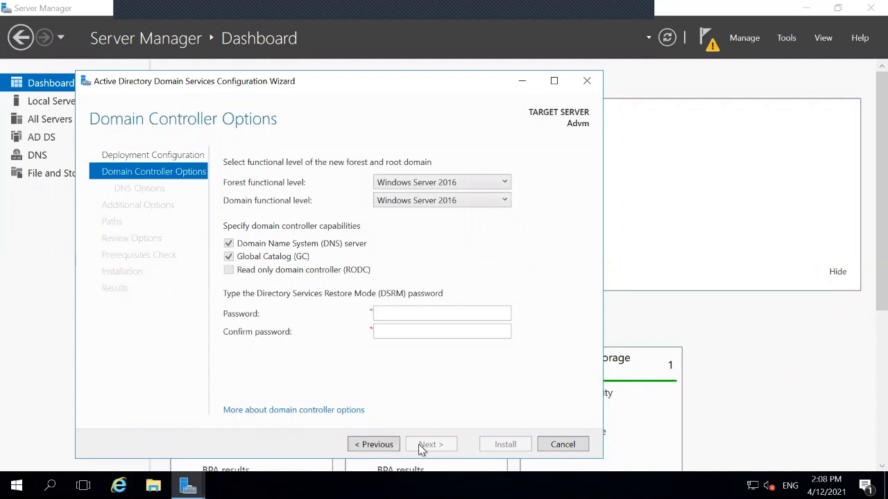
# Type the DSRM password in the Password field and again in Confirm password
pyautogui.click(423, 317)
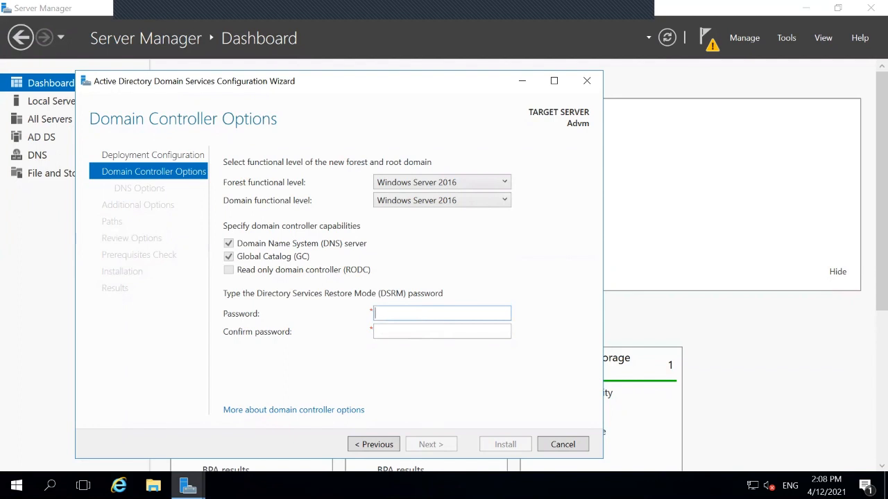
pyautogui.write('Password123!')
pyautogui.press('Tab')
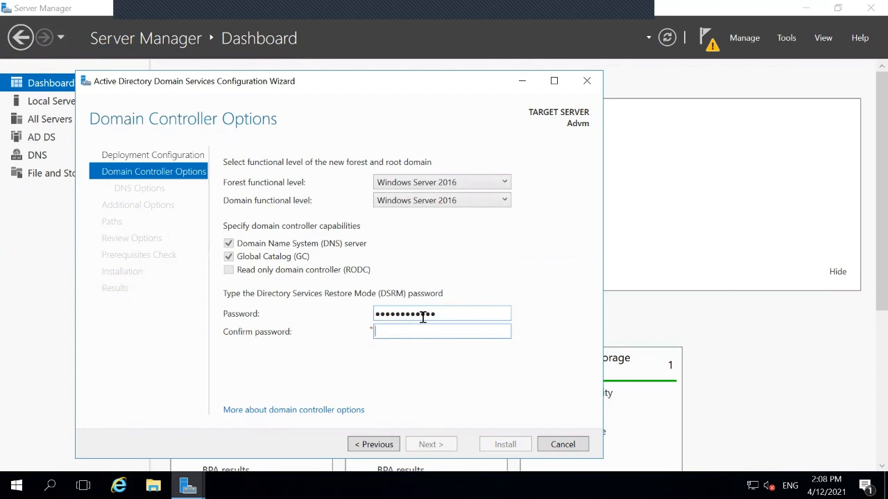
pyautogui.write('Password123!')
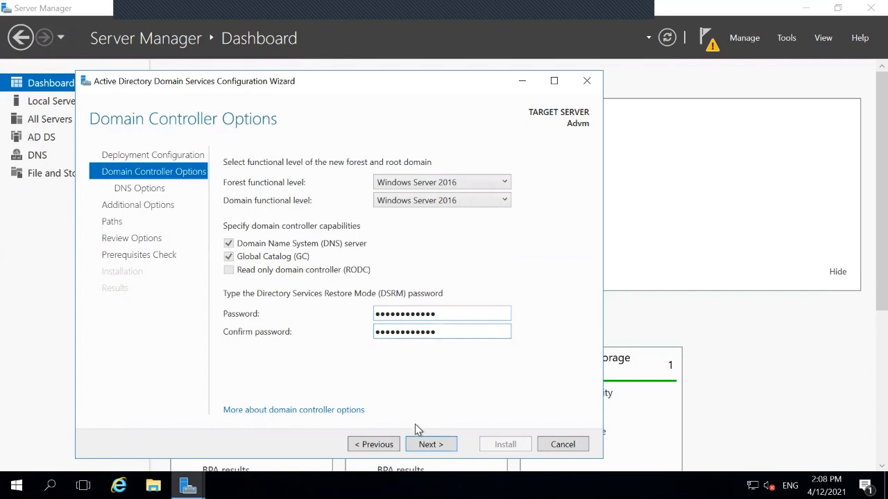
# Accept default DC and DNS options, NetBIOS name MONIQUE and default folder paths
pyautogui.click(416, 448)
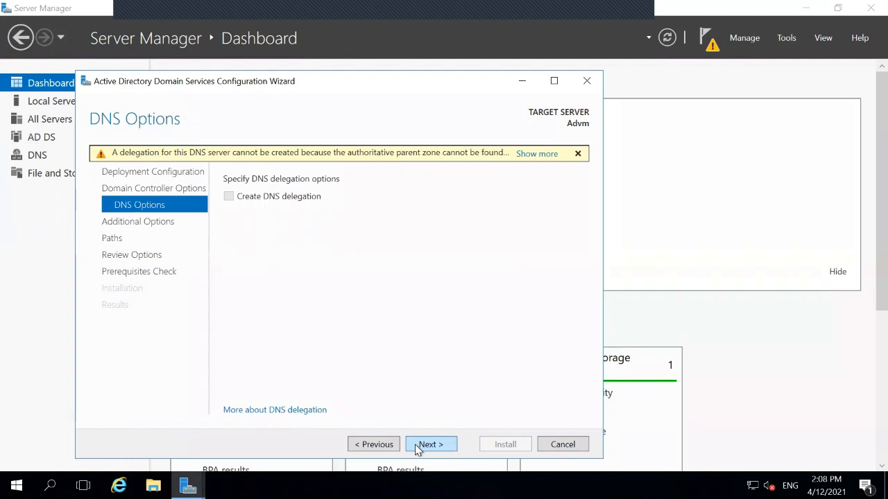
pyautogui.click(424, 445)
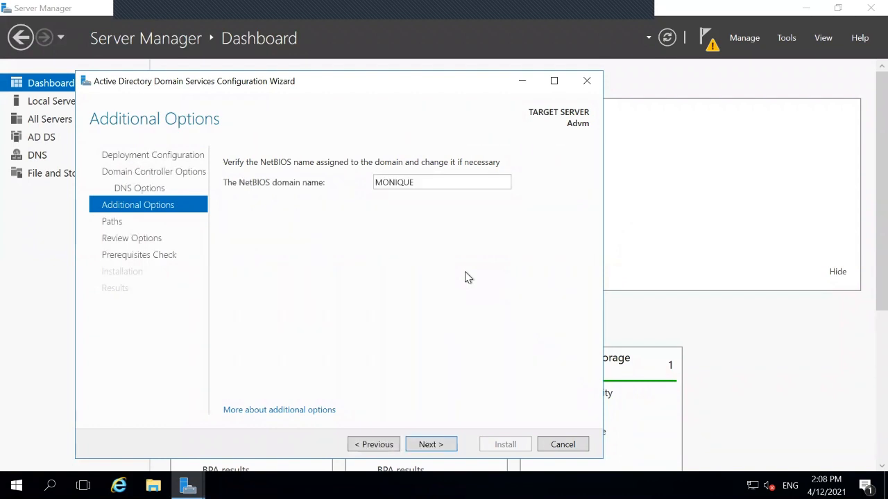
pyautogui.click(430, 445)
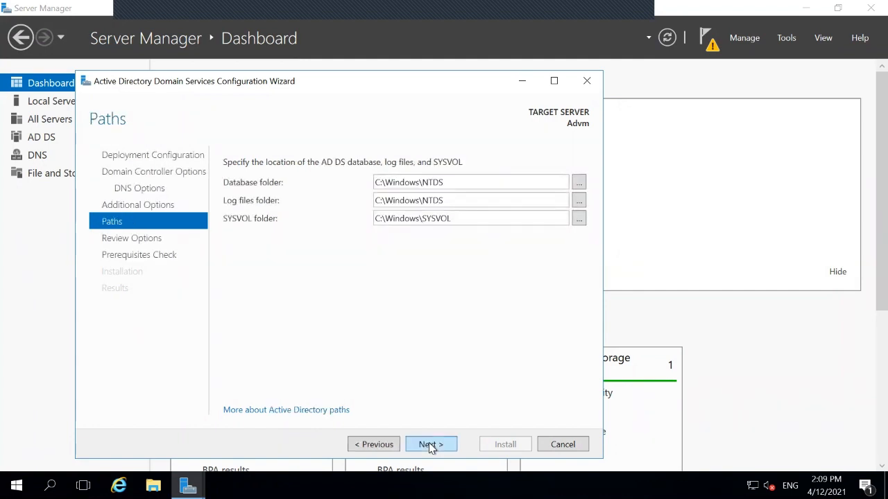
pyautogui.click(430, 445)
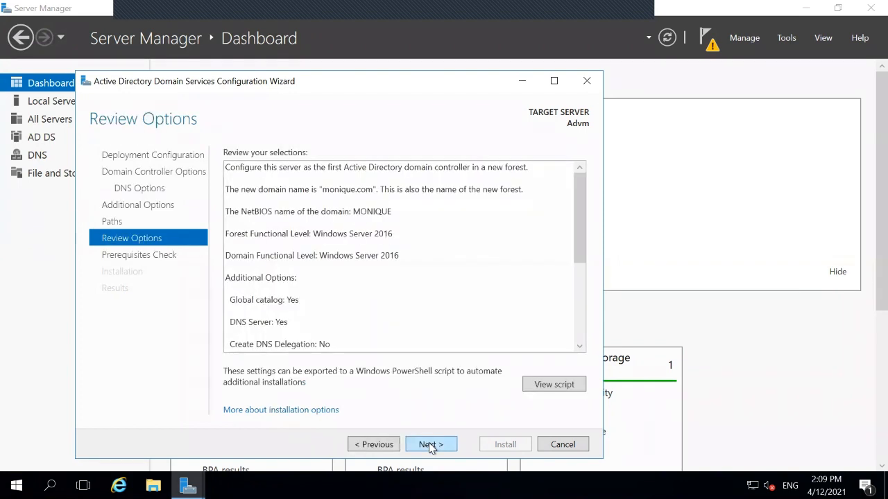
pyautogui.click(430, 444)
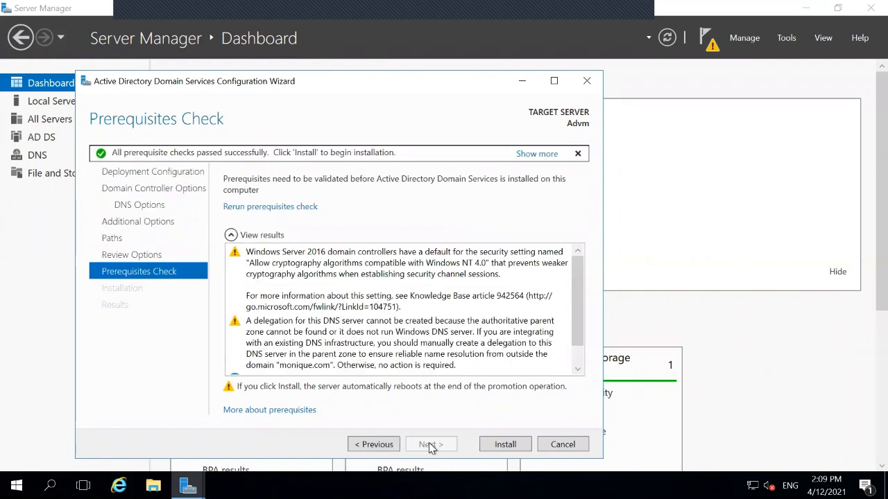
# Start the AD DS installation to make Advm the domain controller for monique.com
pyautogui.click(517, 444)
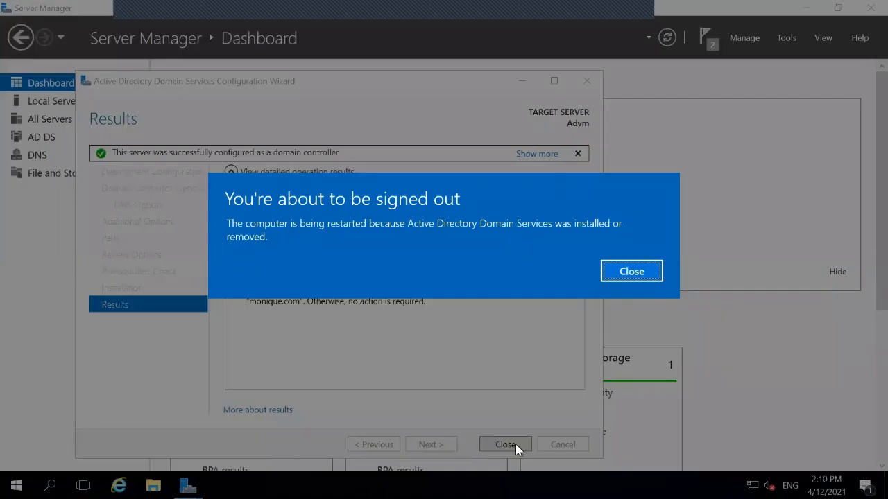
# Dismiss the sign-out notice and close the finished configuration wizard's Results page
pyautogui.click(631, 271)
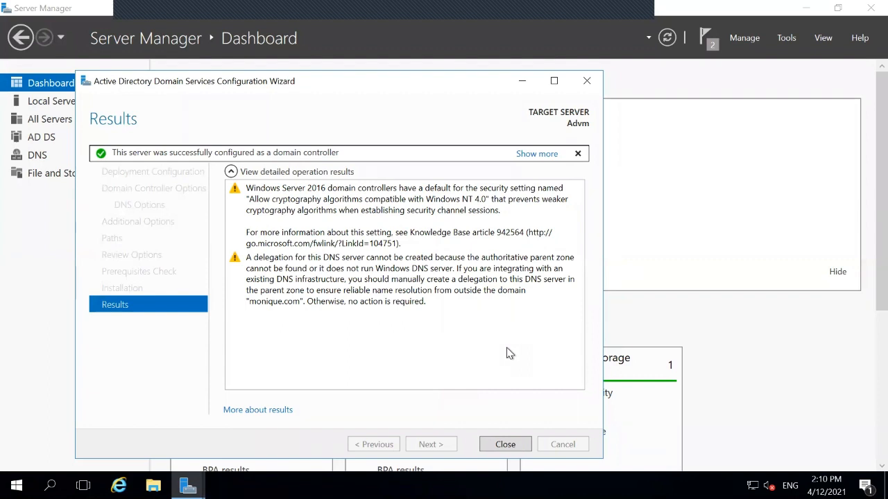
pyautogui.click(497, 444)
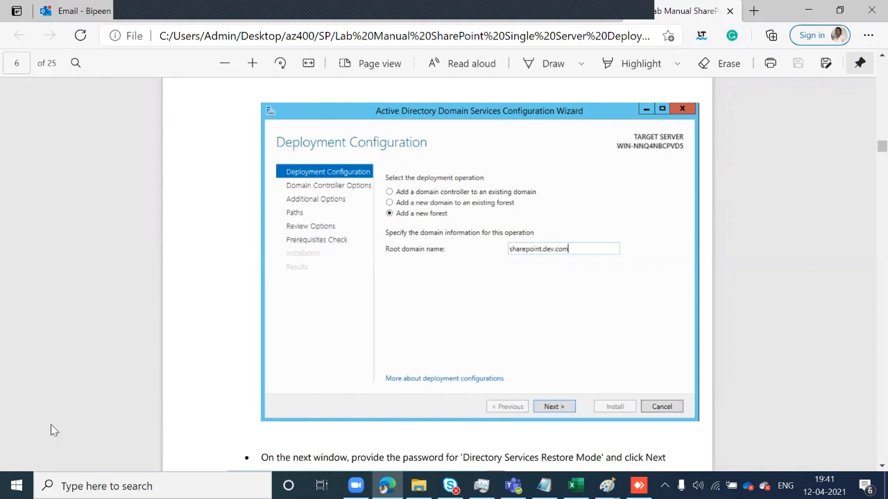
# Launch Remote Desktop Connection and connect to 52.168.135.48
pyautogui.click(104, 486)
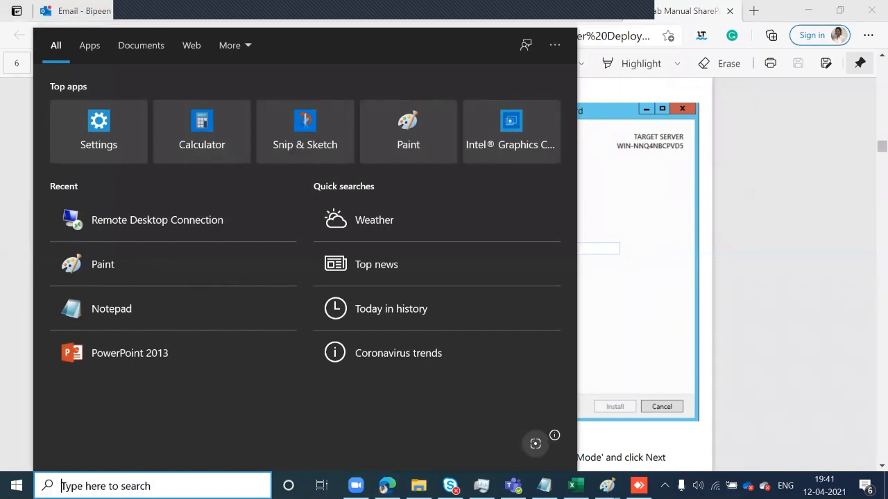
pyautogui.write('remo')
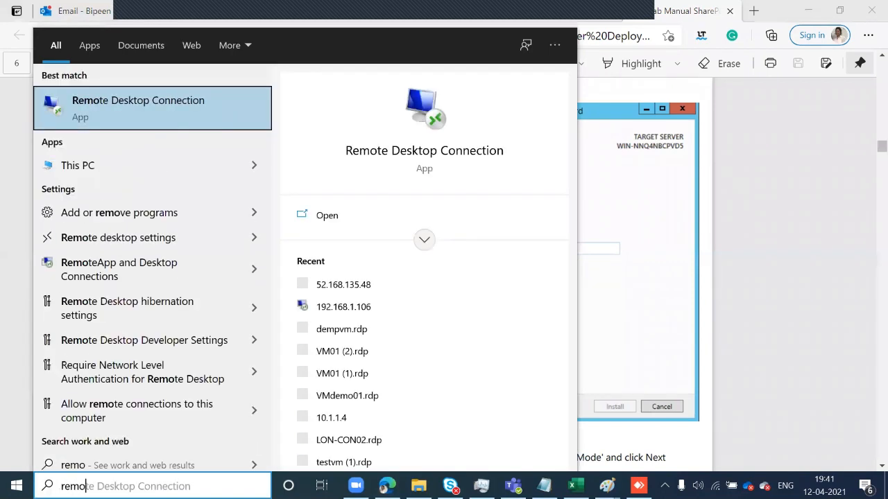
pyautogui.write('te')
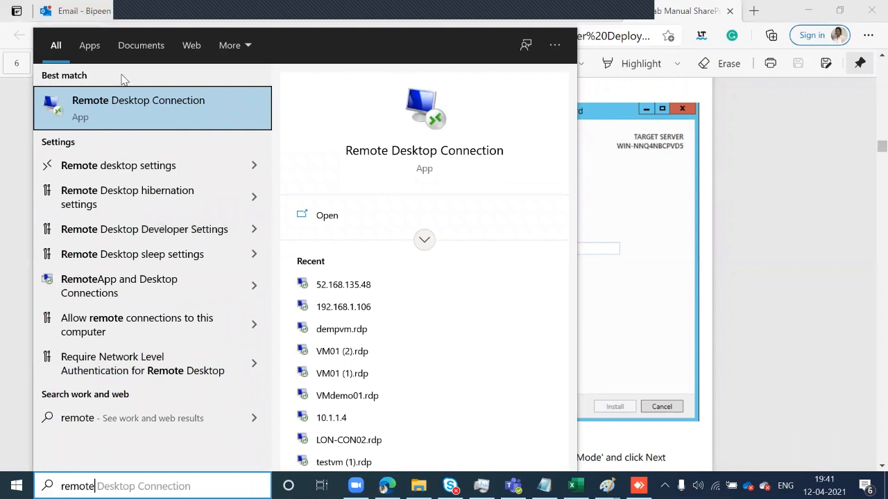
pyautogui.click(128, 105)
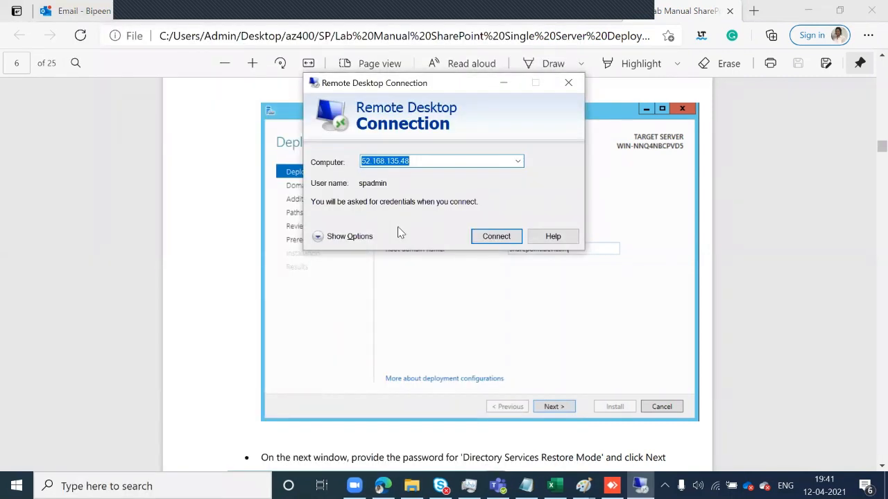
pyautogui.click(497, 236)
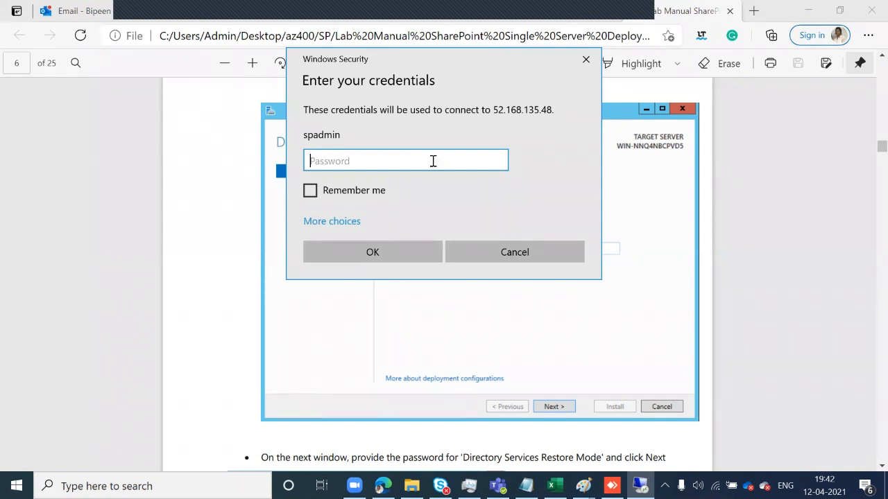
# Sign in with the new domain's admin account and password, accepting the untrusted certificate
pyautogui.click(351, 222)
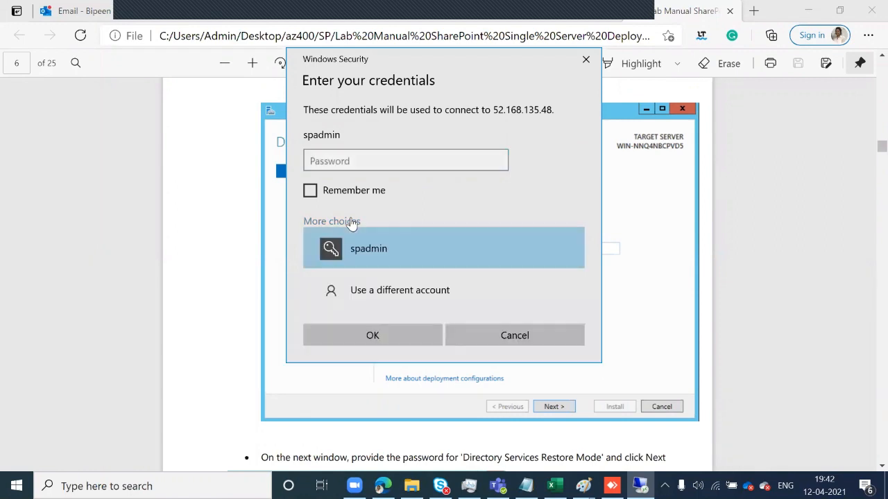
pyautogui.click(375, 288)
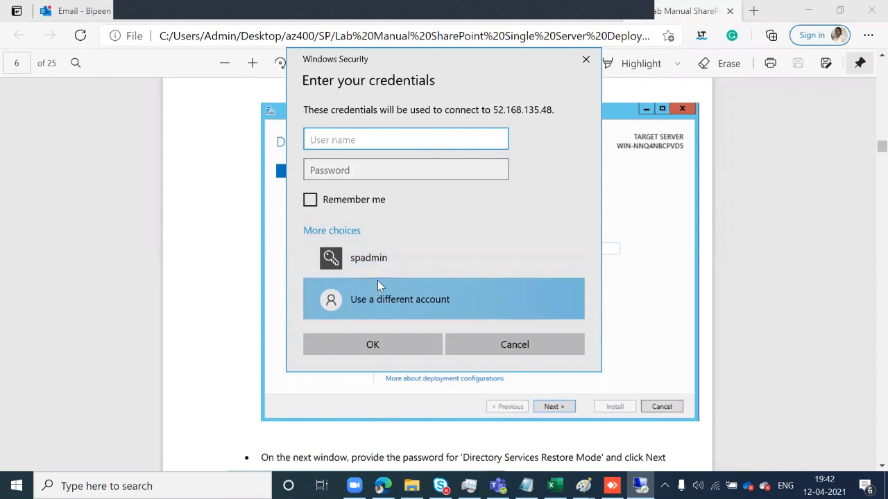
pyautogui.write('monique')
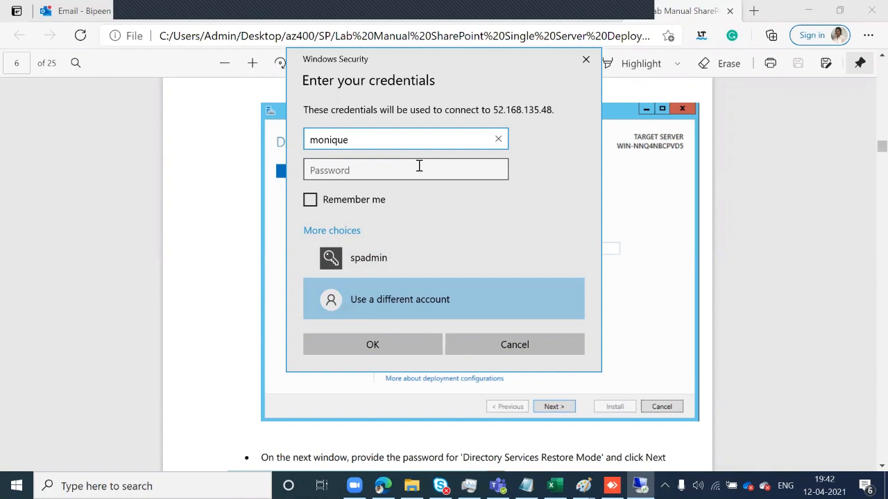
pyautogui.write('/')
pyautogui.write('sp')
pyautogui.write('a')
pyautogui.press('BackSpace')
pyautogui.press('BackSpace')
pyautogui.press('BackSpace')
pyautogui.press('BackSpace')
pyautogui.write('\\spadmin')
pyautogui.click(414, 170)
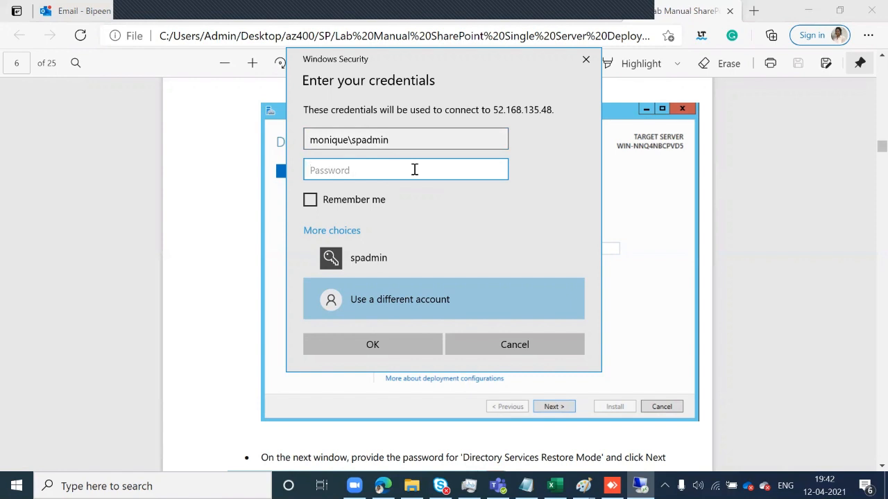
pyautogui.write('••••••••••••')
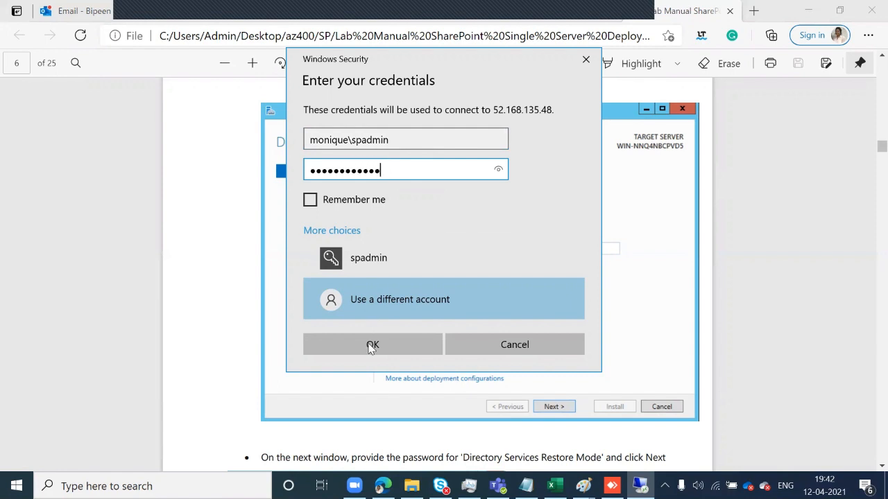
pyautogui.click(371, 345)
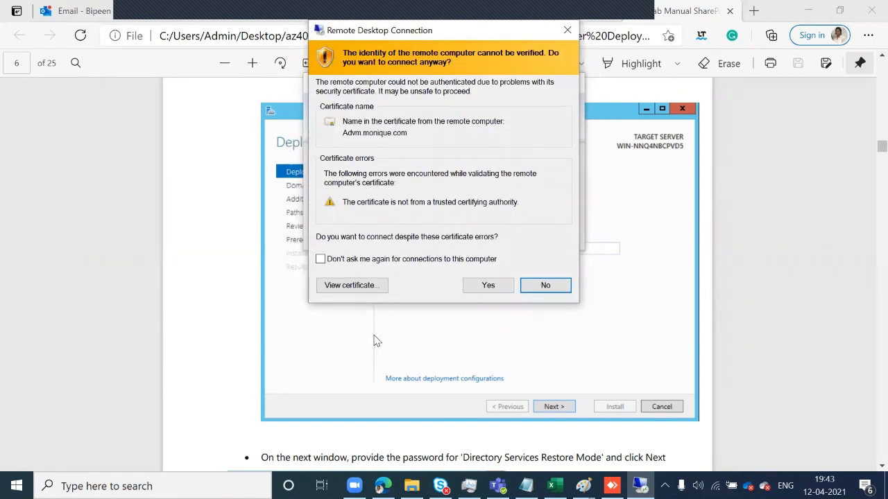
pyautogui.click(496, 286)
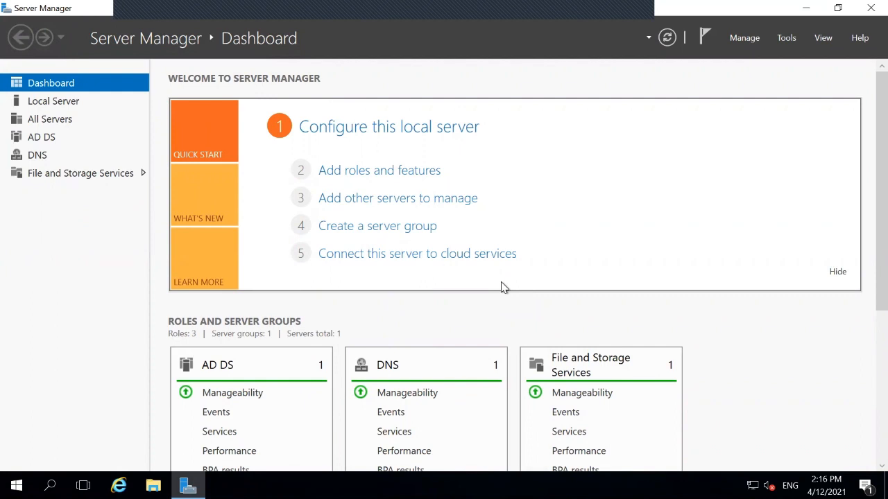
# Open Local Server and the Network Connections window via the 10.0.0.4 Ethernet 2 link
pyautogui.click(63, 104)
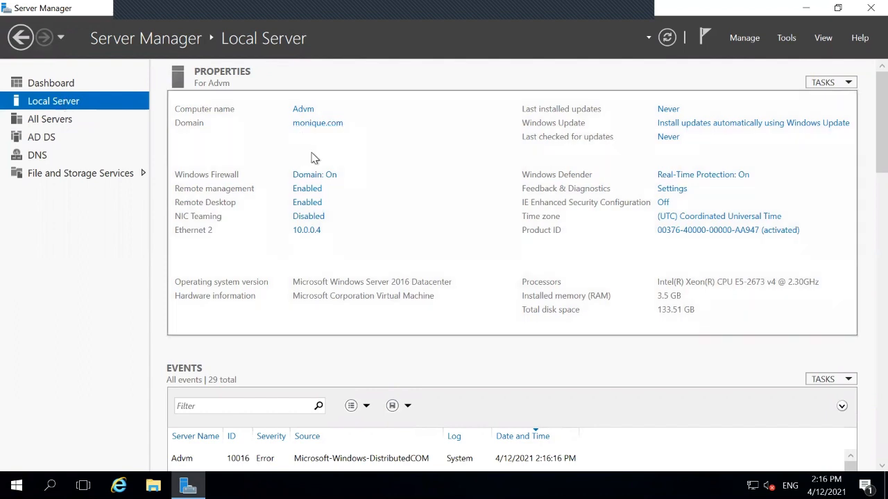
pyautogui.click(299, 235)
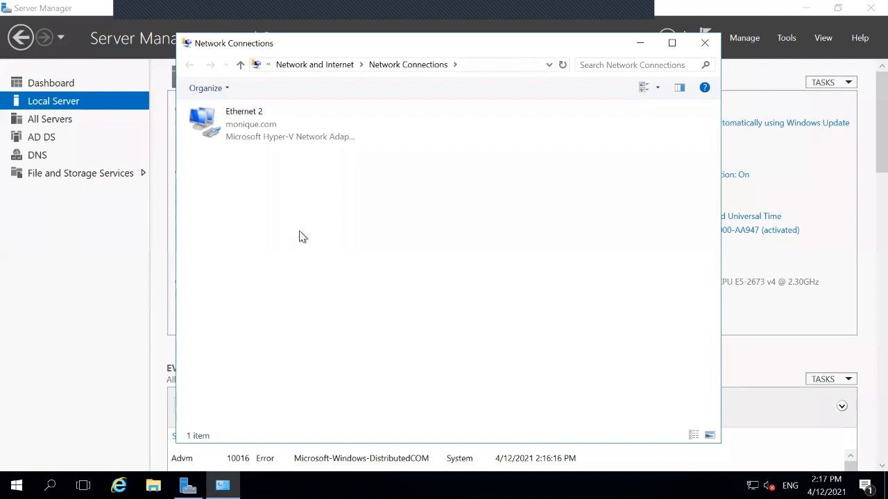
# Change Ethernet 2's IPv4 preferred DNS server from 127.0.0.1 to 10.0.0.4
pyautogui.rightClick(290, 130)
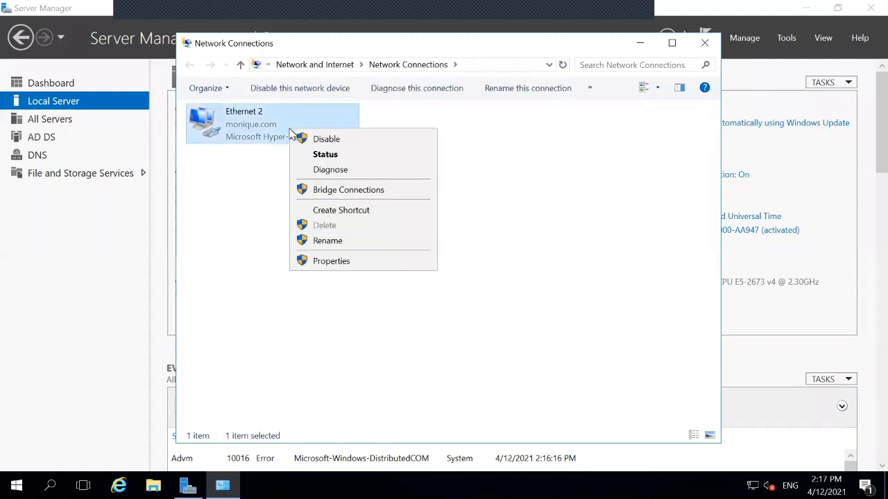
pyautogui.click(354, 261)
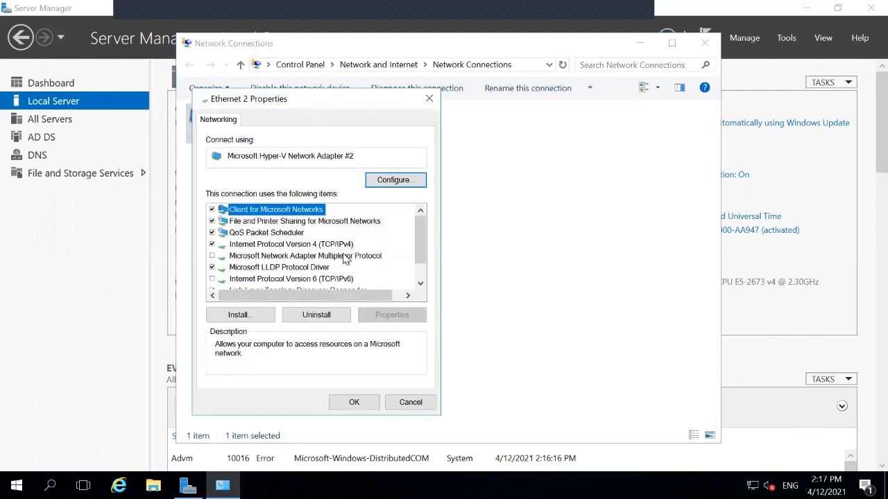
pyautogui.click(299, 247)
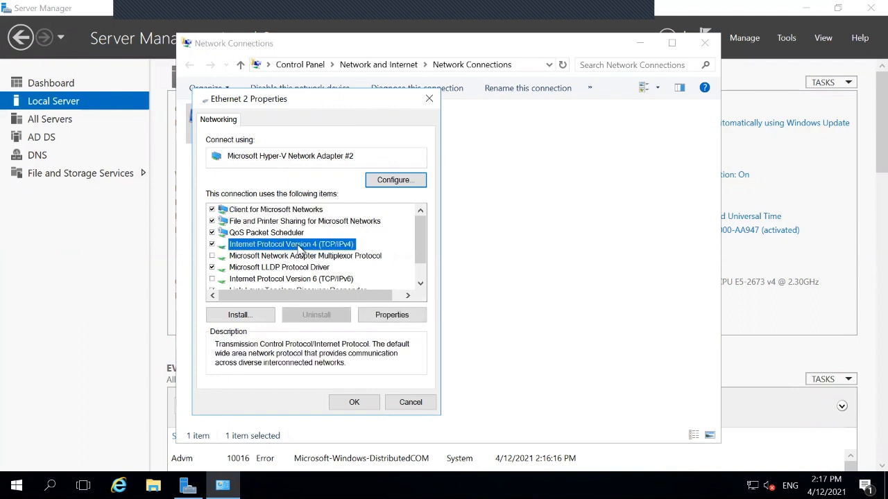
pyautogui.click(372, 317)
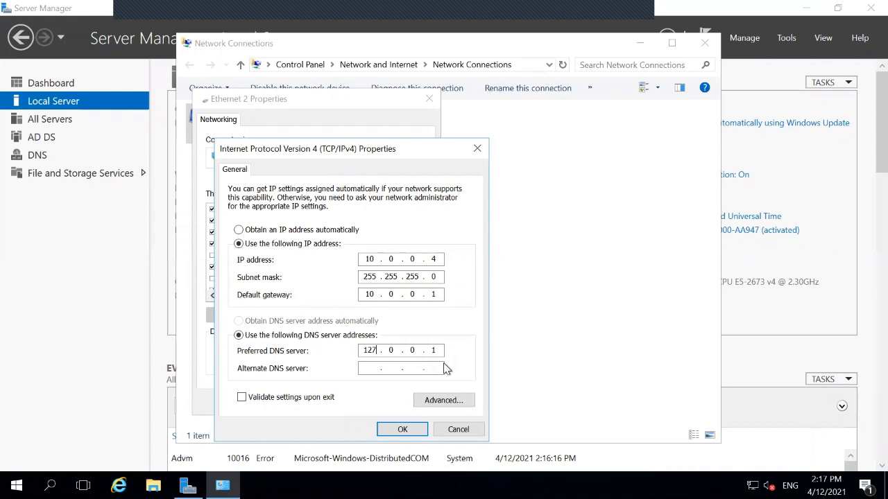
pyautogui.press('BackSpace')
pyautogui.press('BackSpace')
pyautogui.write('0')
pyautogui.write('4')
pyautogui.click(403, 429)
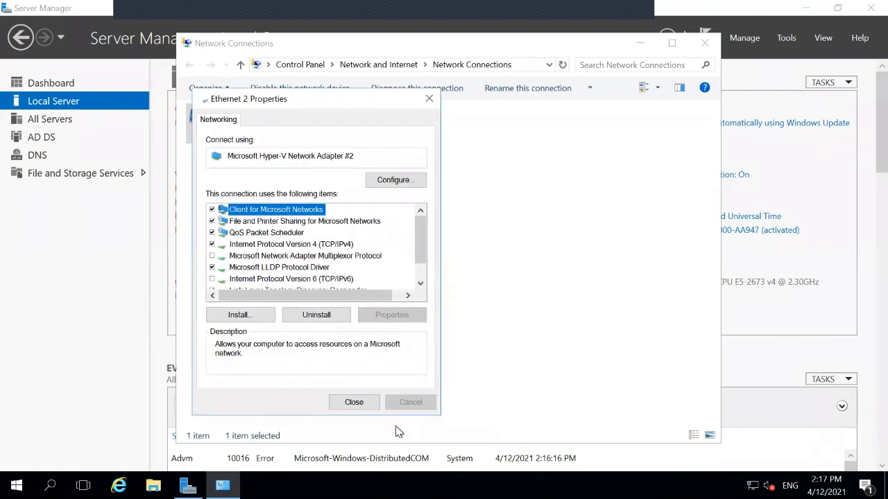
pyautogui.click(356, 403)
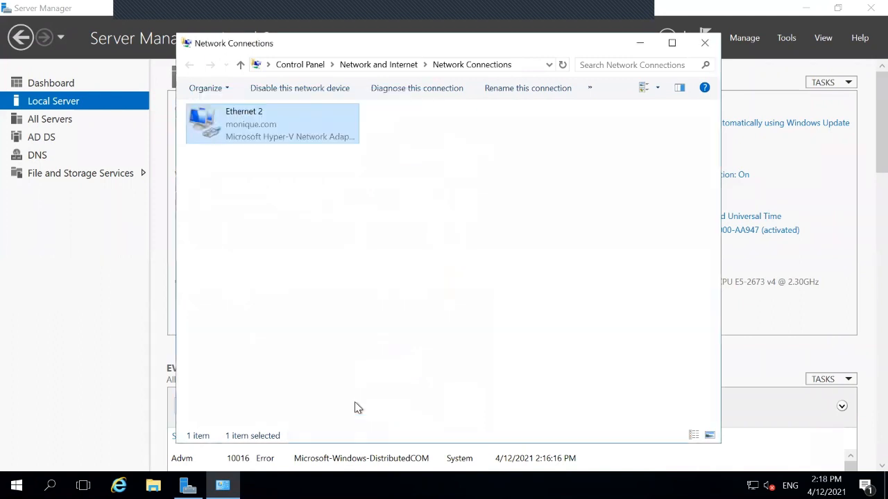
# Close Network Connections, launch DNS Manager from Tools, and open Advm's Reverse Lookup Zones
pyautogui.click(702, 44)
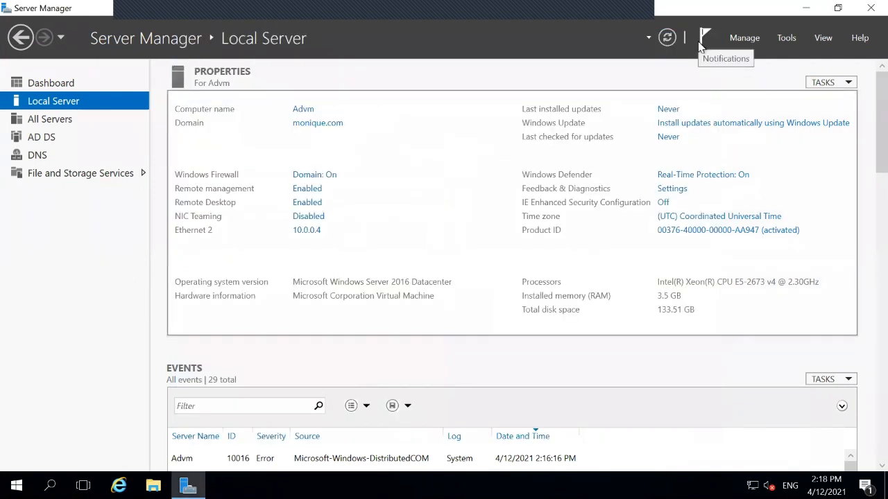
pyautogui.click(788, 39)
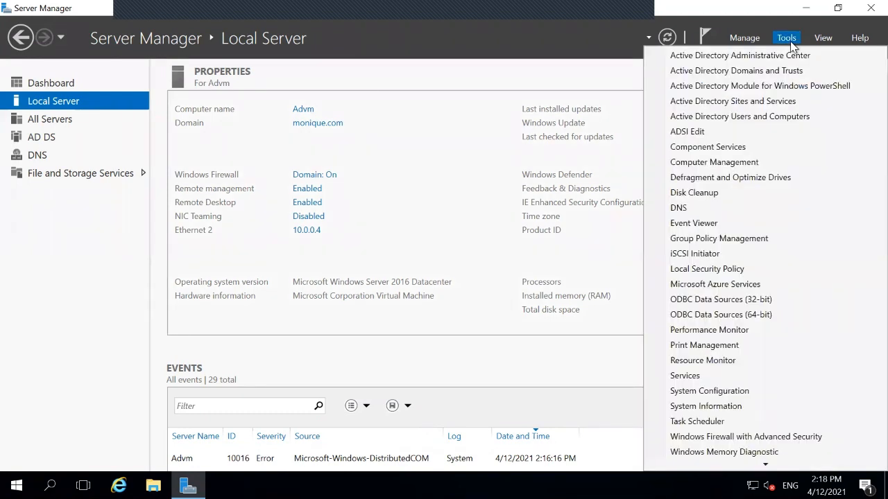
pyautogui.click(678, 208)
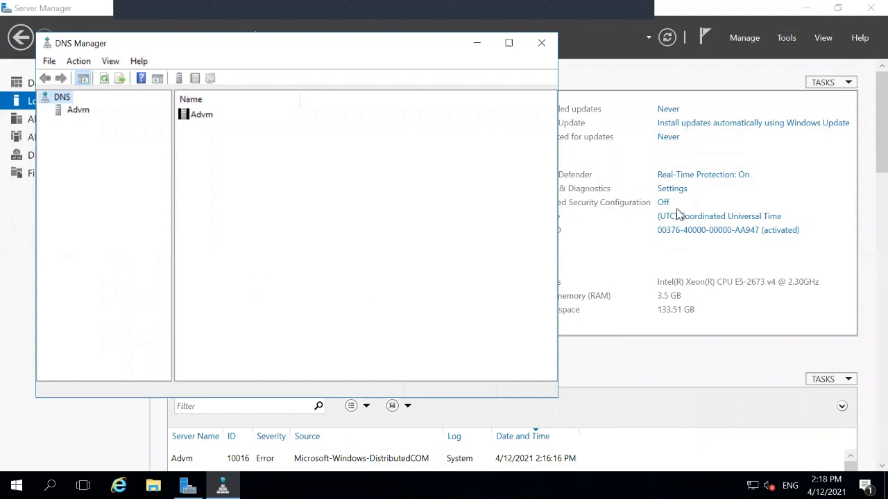
pyautogui.click(82, 111)
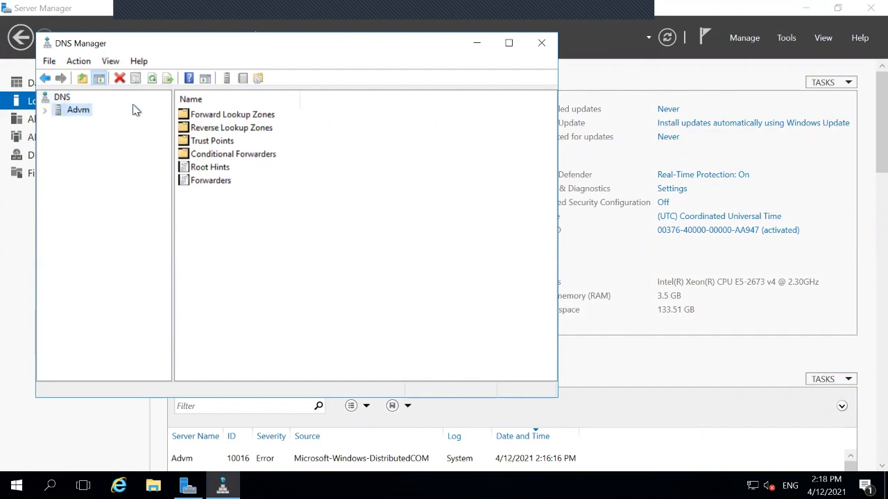
pyautogui.click(231, 130)
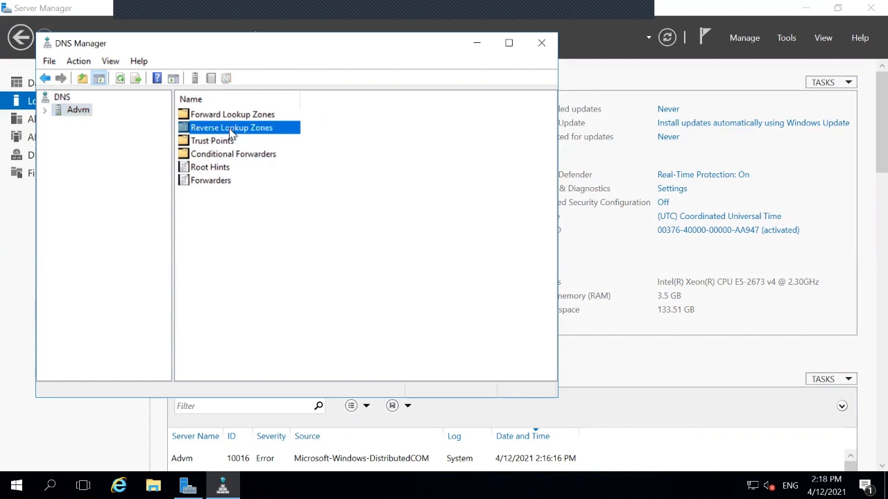
pyautogui.doubleClick(230, 130)
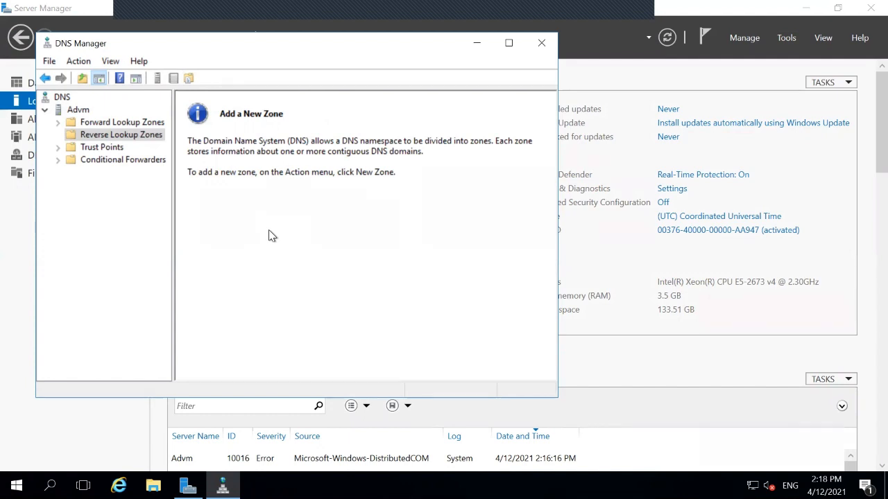
# Start a new reverse lookup zone, keeping Primary zone and domain-wide replication
pyautogui.rightClick(128, 142)
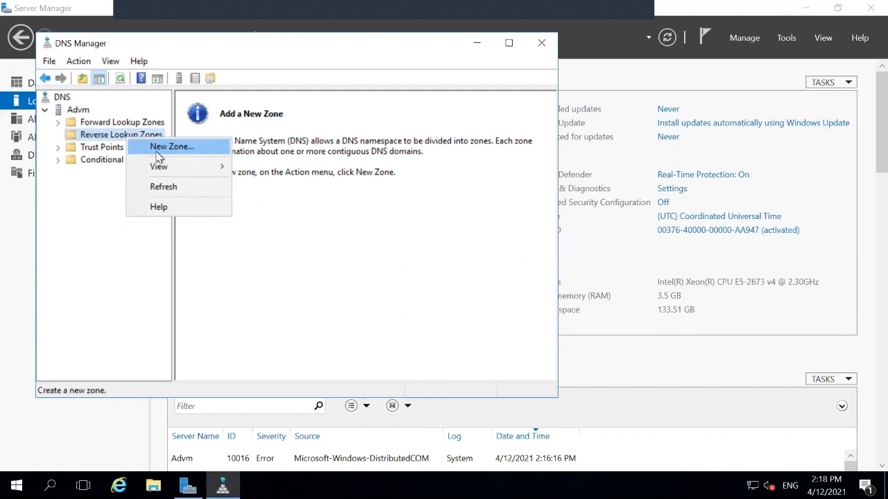
pyautogui.click(159, 147)
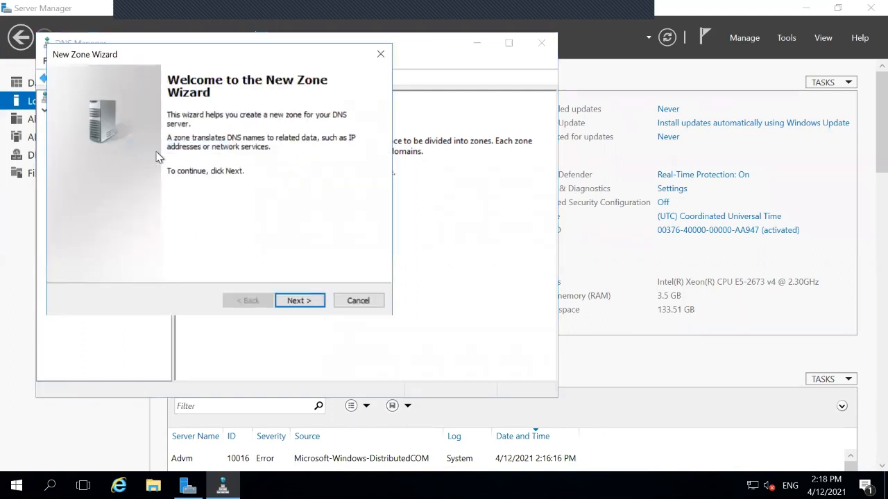
pyautogui.click(284, 301)
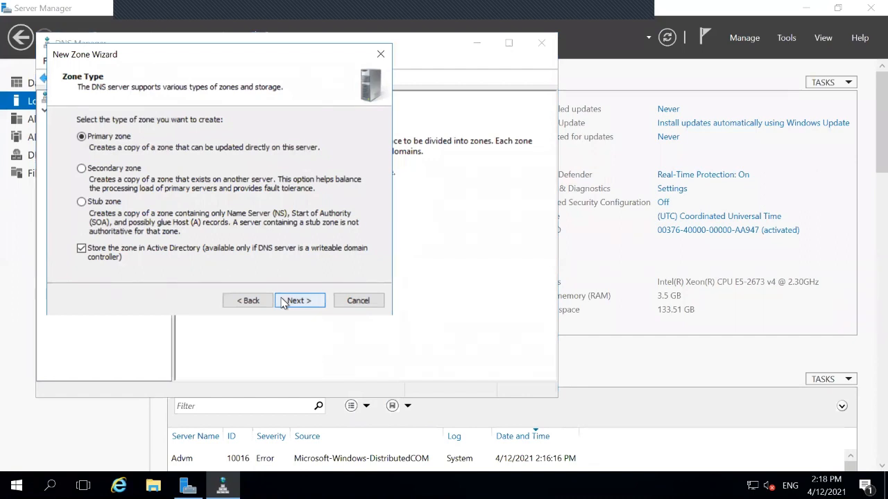
pyautogui.click(283, 301)
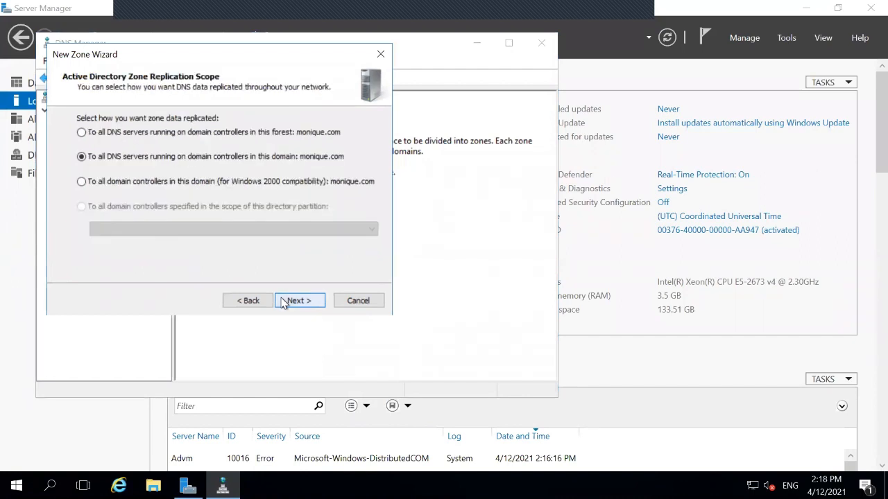
pyautogui.click(283, 301)
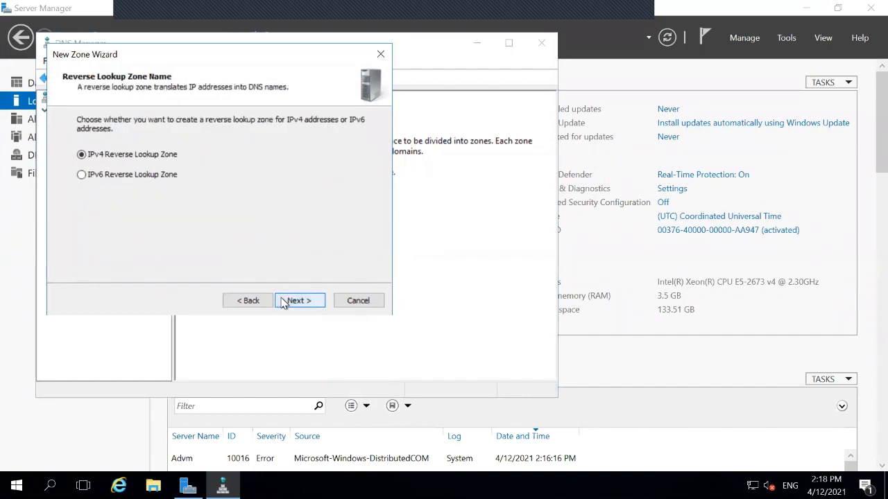
# Choose an IPv4 reverse lookup zone with network ID 10.0.0
pyautogui.click(283, 301)
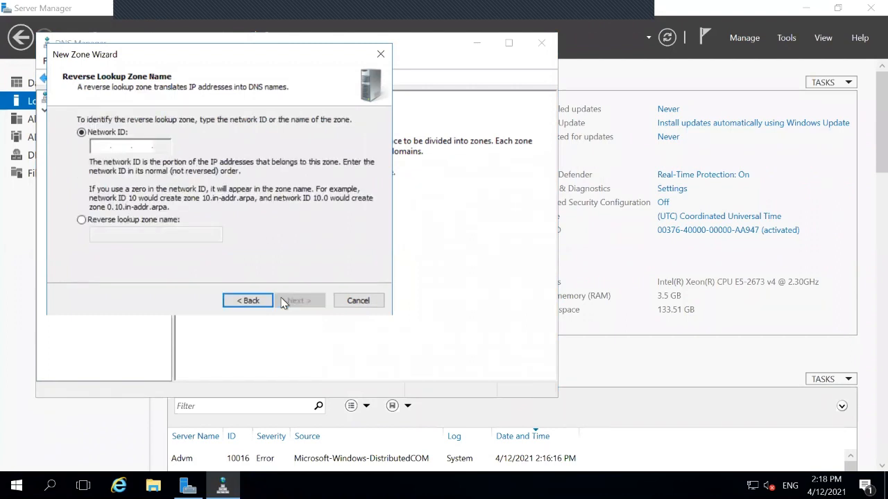
pyautogui.click(104, 144)
pyautogui.write('10')
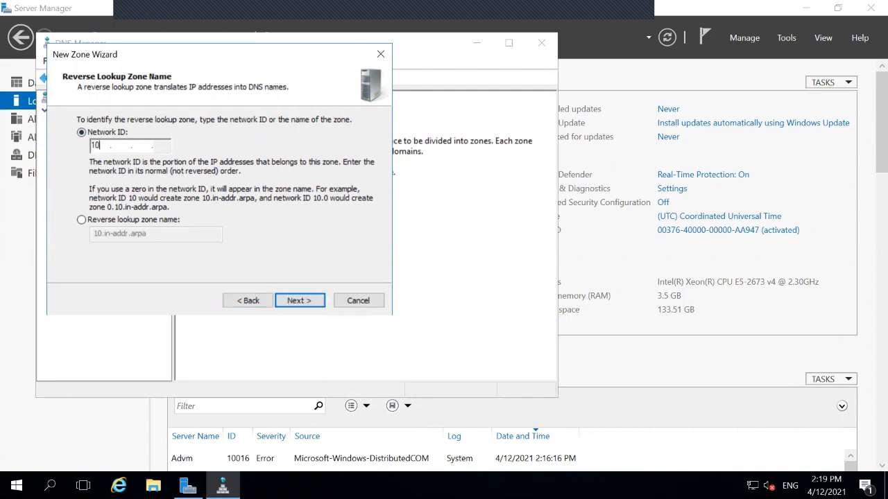
pyautogui.press('Tab')
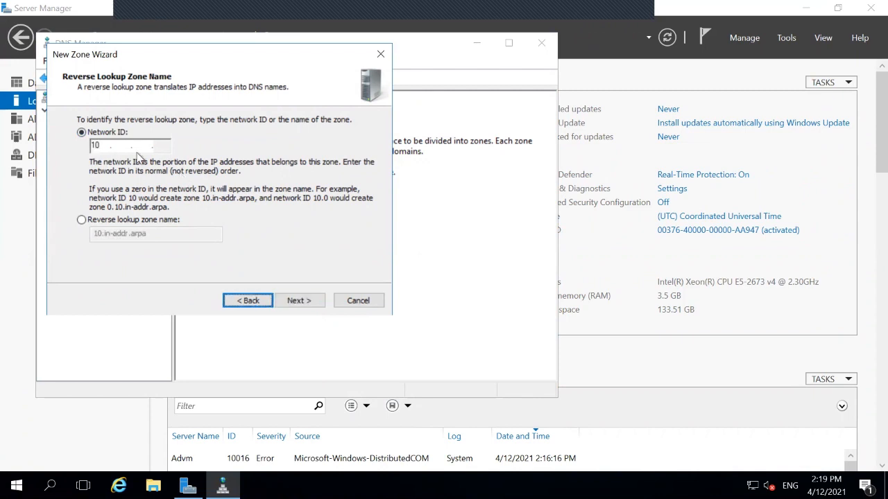
pyautogui.click(119, 148)
pyautogui.write('0 .')
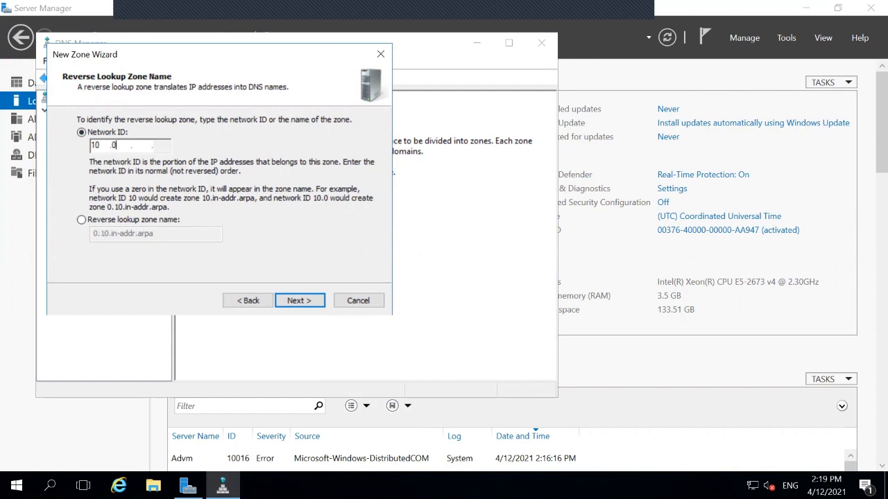
pyautogui.press('.')
pyautogui.write('0')
pyautogui.click(296, 301)
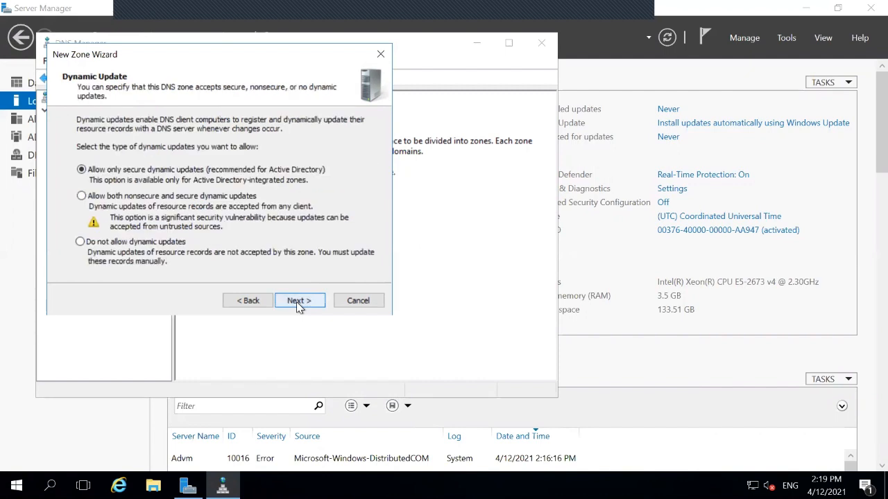
# Allow both nonsecure and secure dynamic updates and finish creating 0.0.10.in-addr.arpa
pyautogui.click(296, 302)
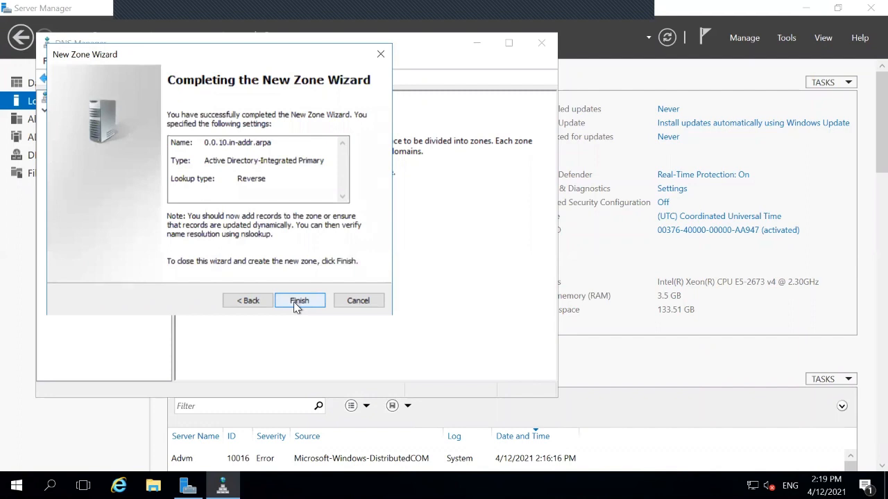
pyautogui.click(251, 302)
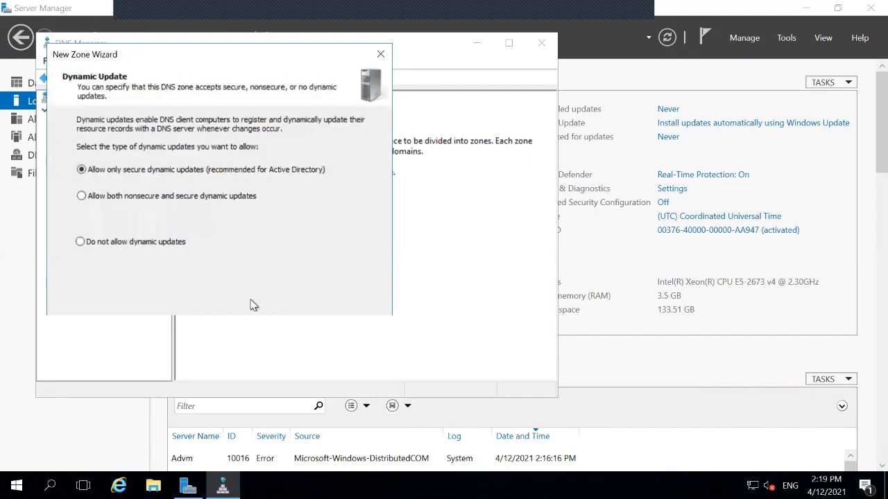
pyautogui.click(81, 196)
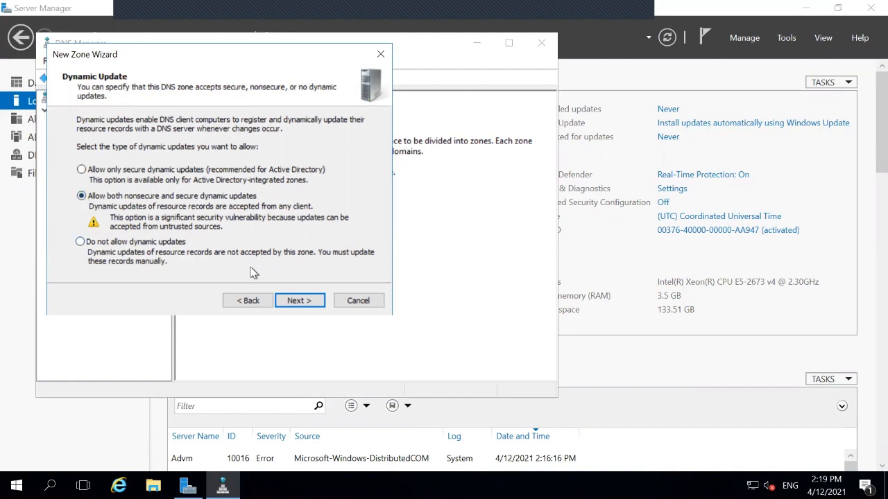
pyautogui.click(299, 301)
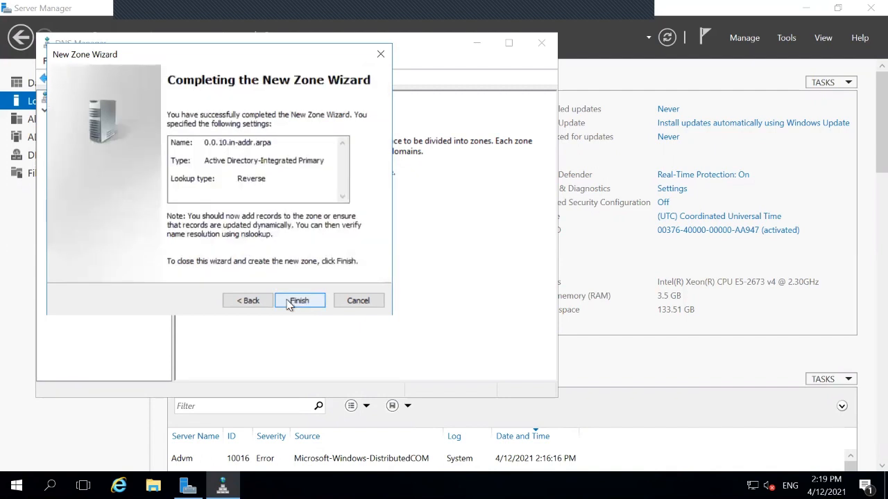
pyautogui.click(290, 303)
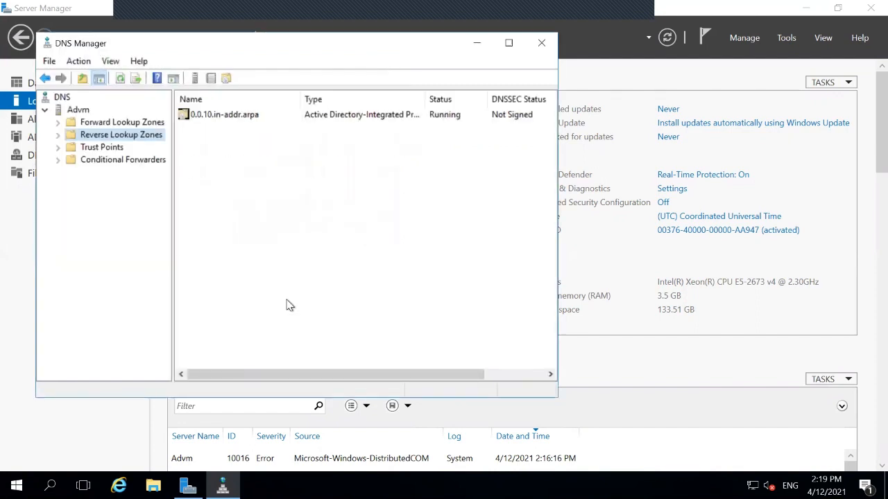
# View the SOA and NS records in the 0.0.10.in-addr.arpa zone, then open Windows search
pyautogui.click(248, 117)
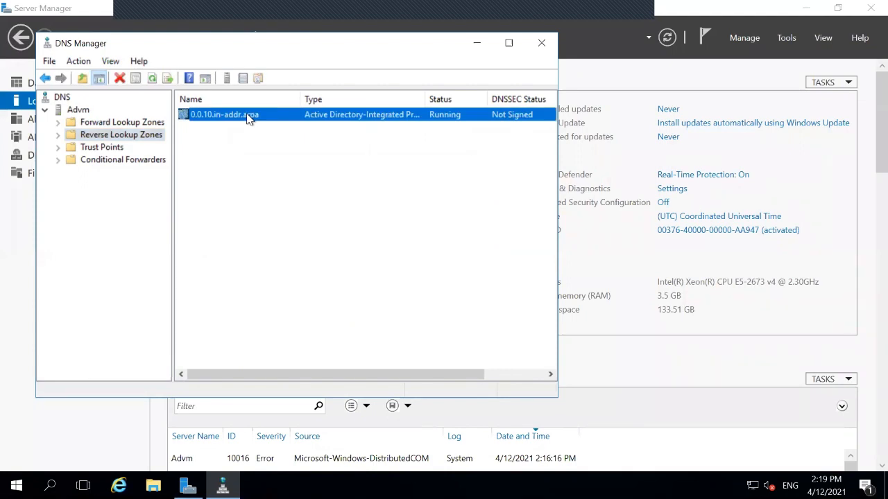
pyautogui.doubleClick(248, 117)
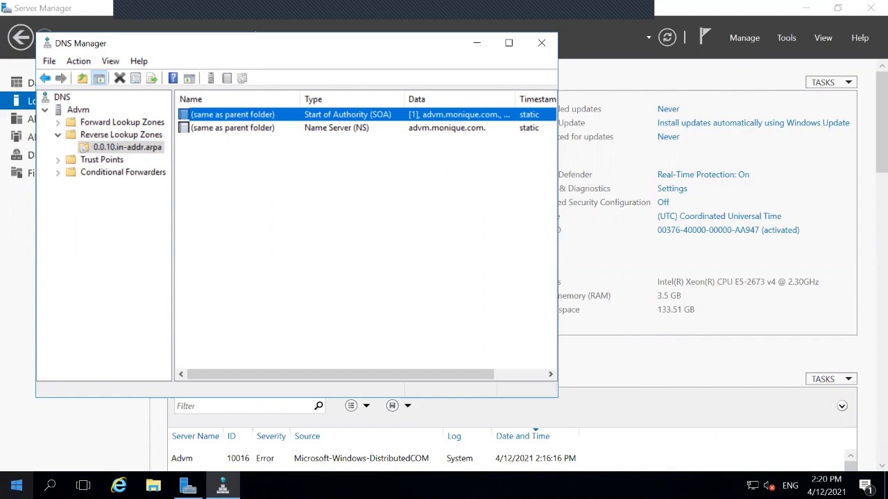
pyautogui.click(50, 485)
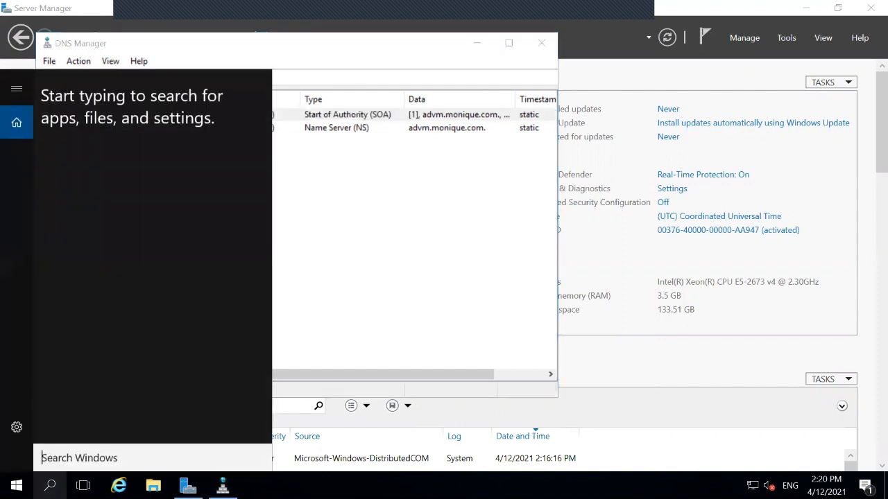
# Open Command Prompt and run ipconfig to confirm the address 10.0.0.4
pyautogui.write('cm')
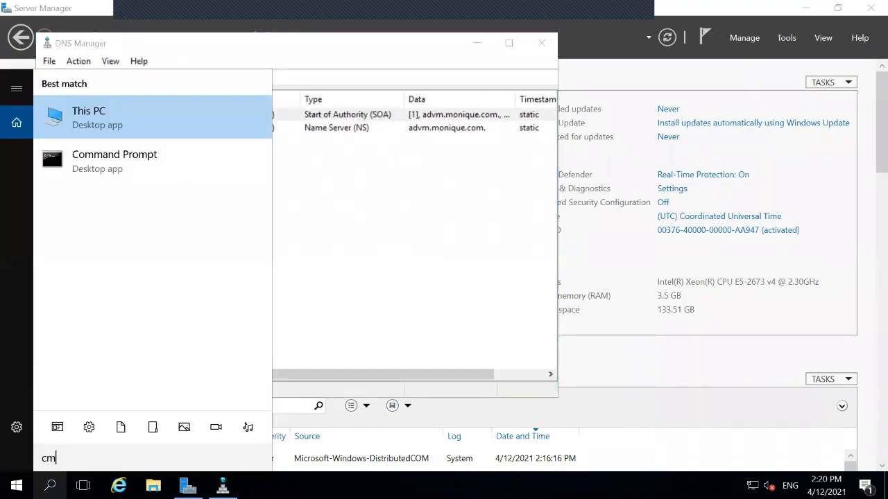
pyautogui.write('d')
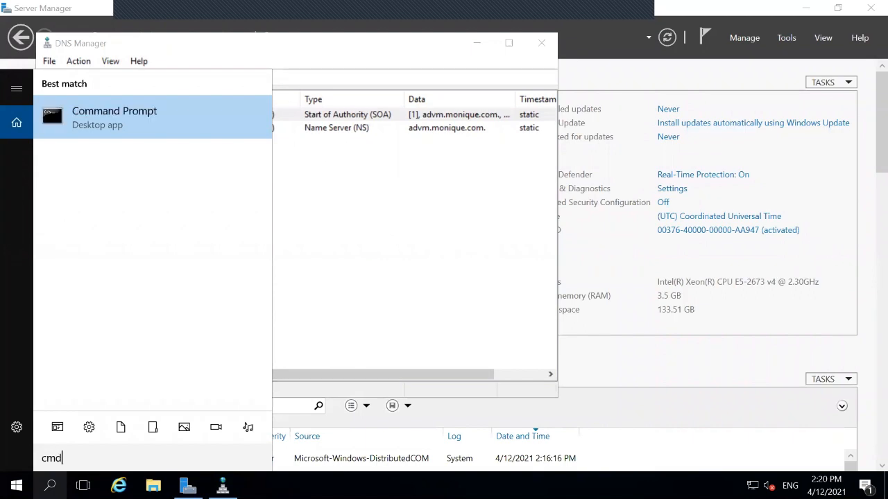
pyautogui.click(137, 136)
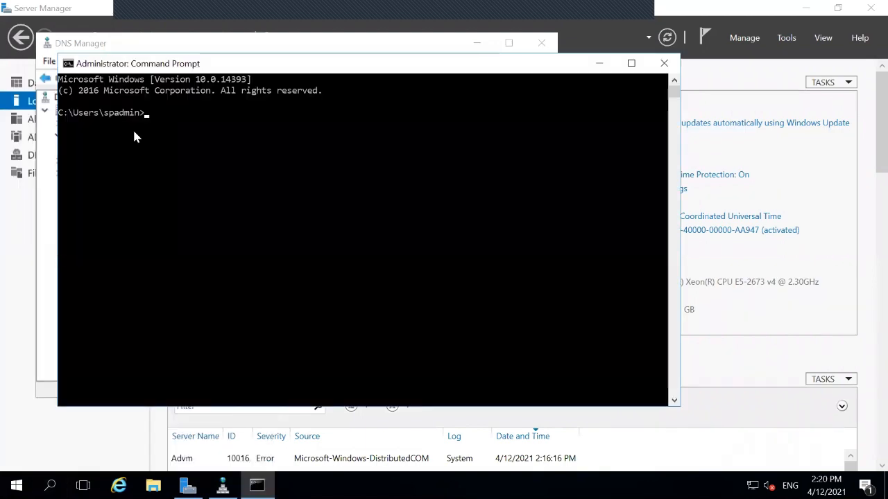
pyautogui.write('ip')
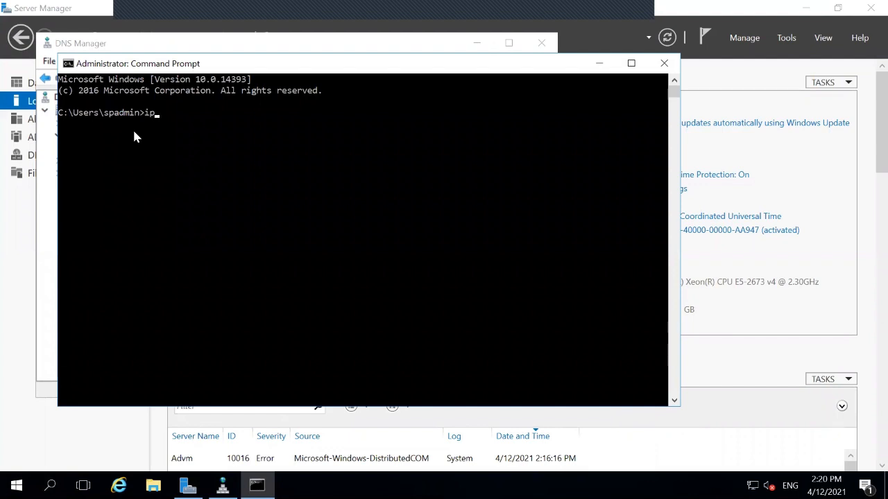
pyautogui.write('config')
pyautogui.press('Return')
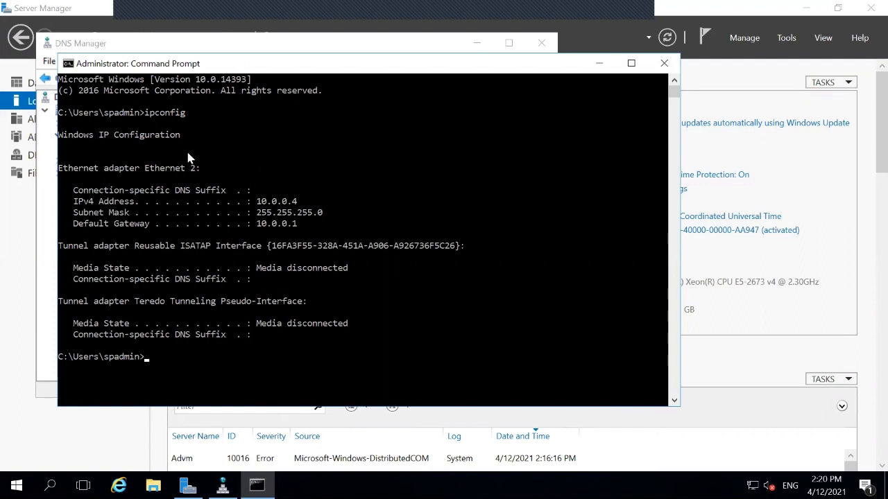
# Run ipconfig /registerdns to register DNS records, then close Command Prompt
pyautogui.write('ipconfig/regis')
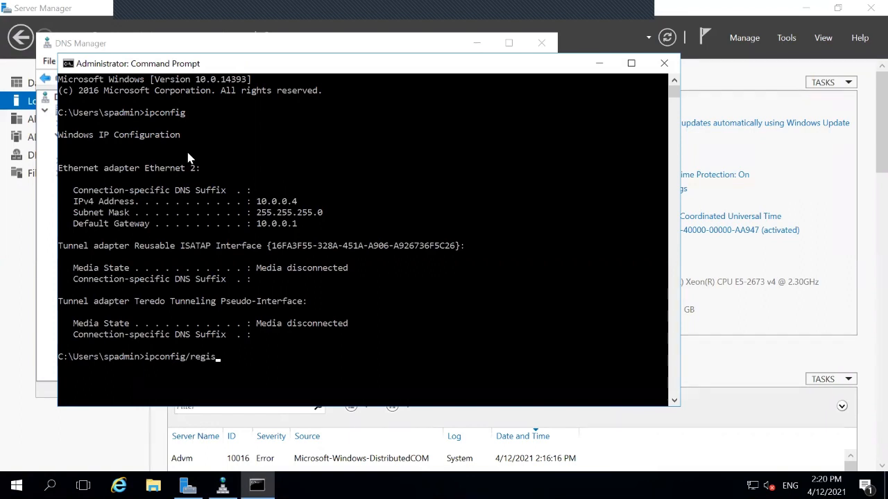
pyautogui.write('terdns')
pyautogui.press('Return')
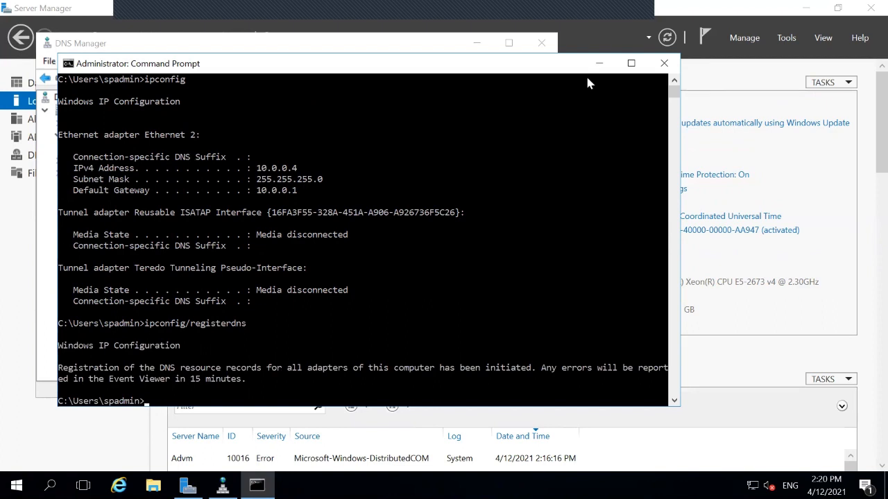
pyautogui.click(665, 63)
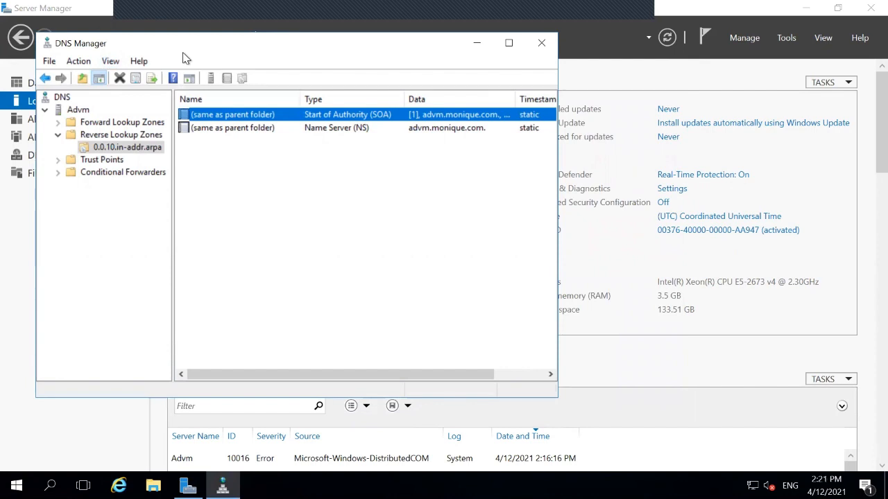
# Refresh the 0.0.10.in-addr.arpa zone, select the new 10.0.0.4 PTR record for Advm.monique.com, then close DNS Manager
pyautogui.rightClick(267, 115)
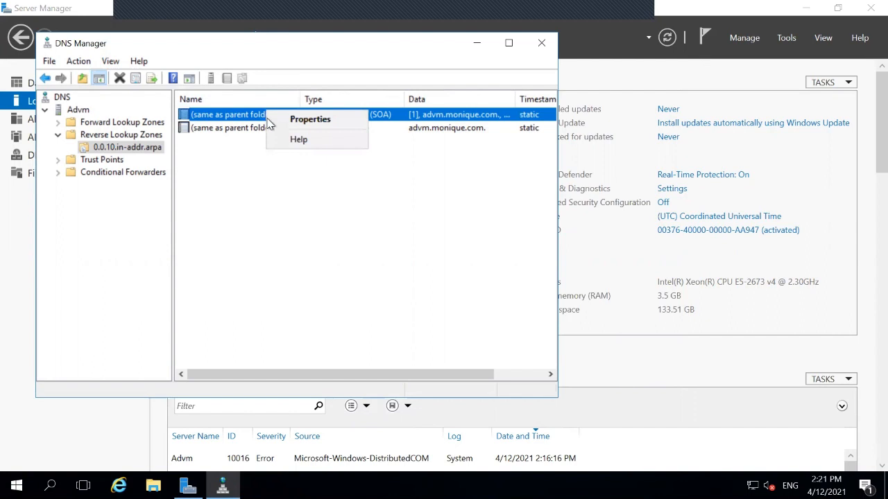
pyautogui.click(236, 234)
pyautogui.rightClick(236, 233)
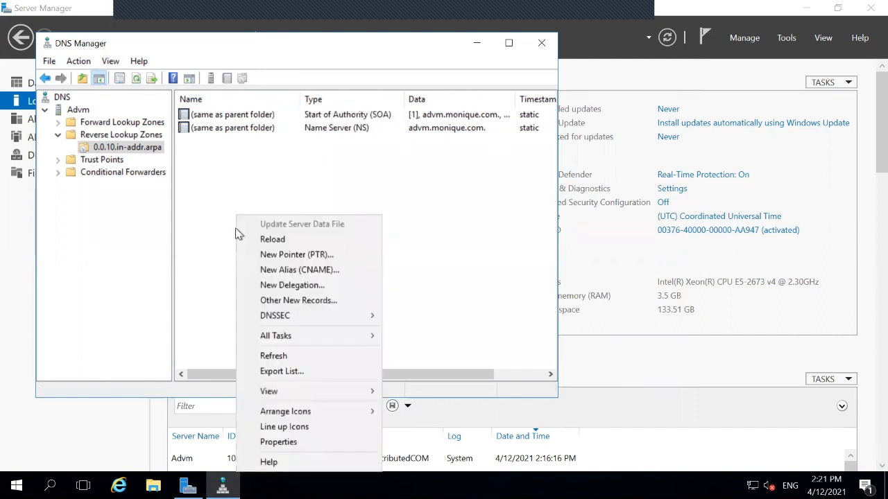
pyautogui.click(269, 357)
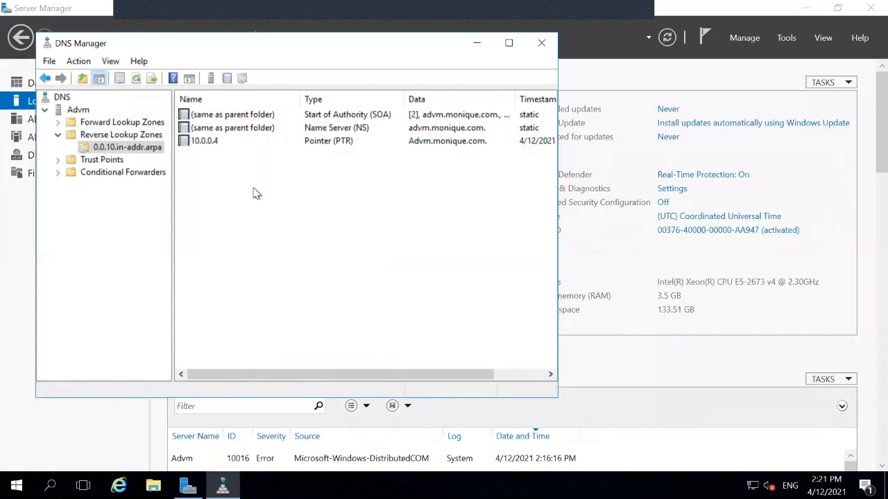
pyautogui.click(208, 145)
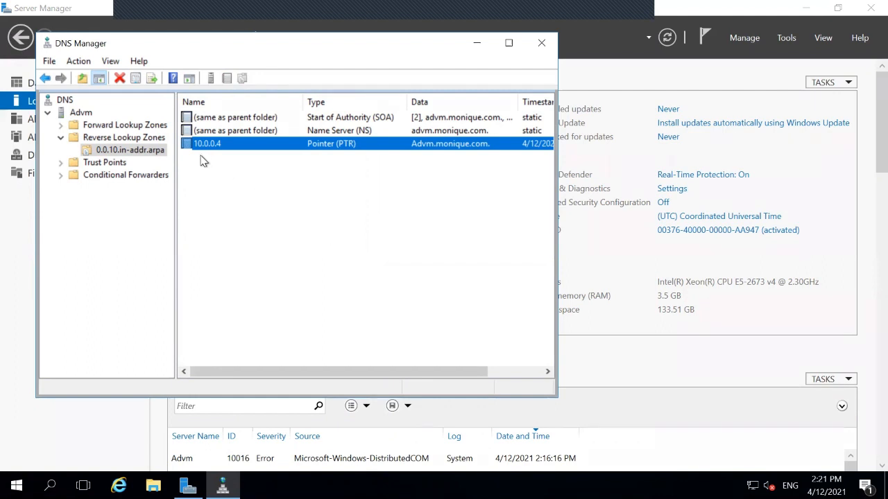
pyautogui.click(539, 44)
pyautogui.click(787, 38)
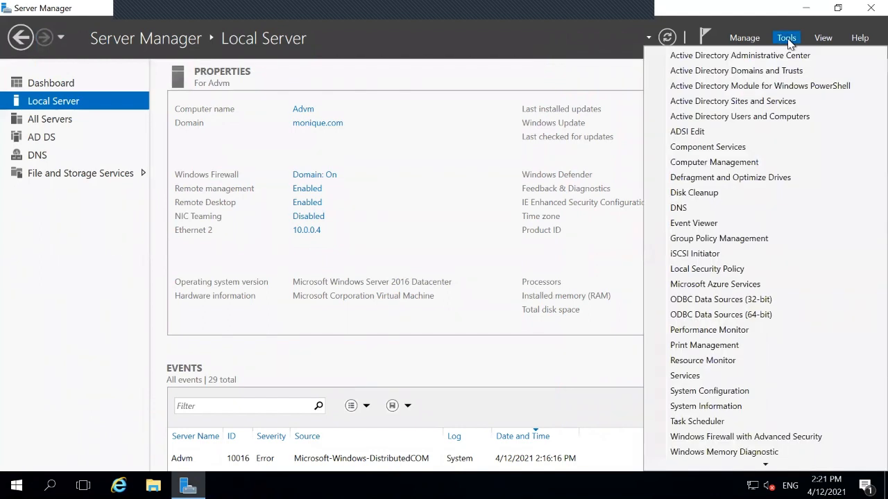
# Launch Active Directory Users and Computers and expand the monique.com domain to show its containers
pyautogui.click(767, 120)
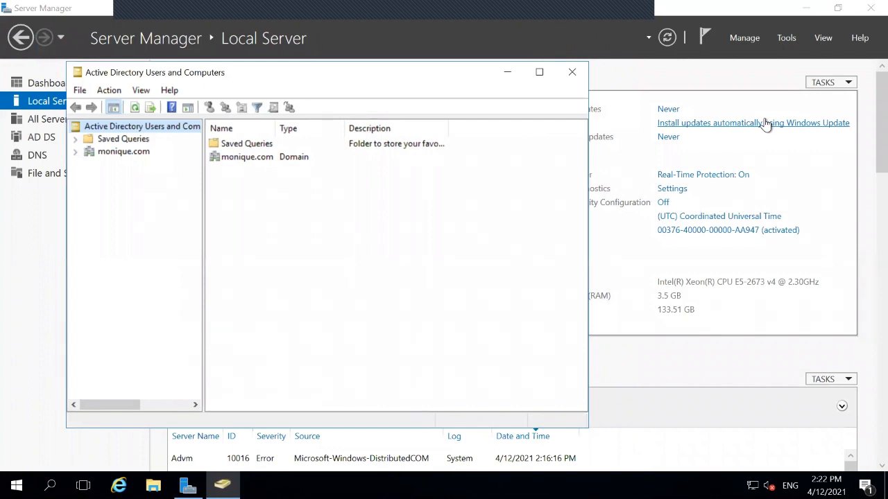
pyautogui.click(267, 160)
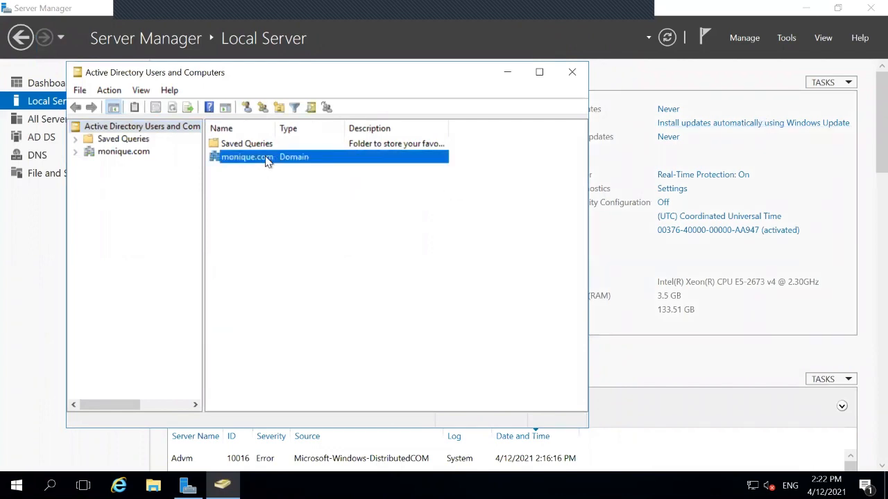
pyautogui.doubleClick(268, 159)
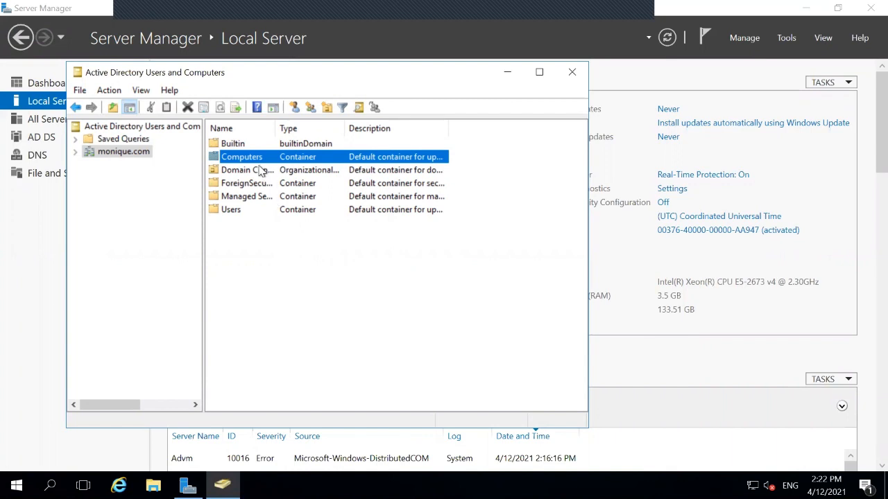
# Add a new organizational unit called itdept to the monique.com domain
pyautogui.rightClick(256, 161)
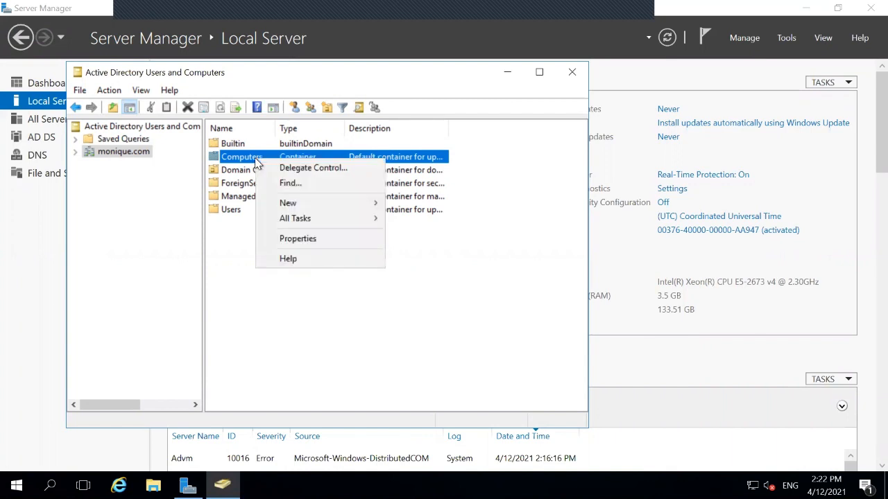
pyautogui.click(115, 154)
pyautogui.rightClick(115, 154)
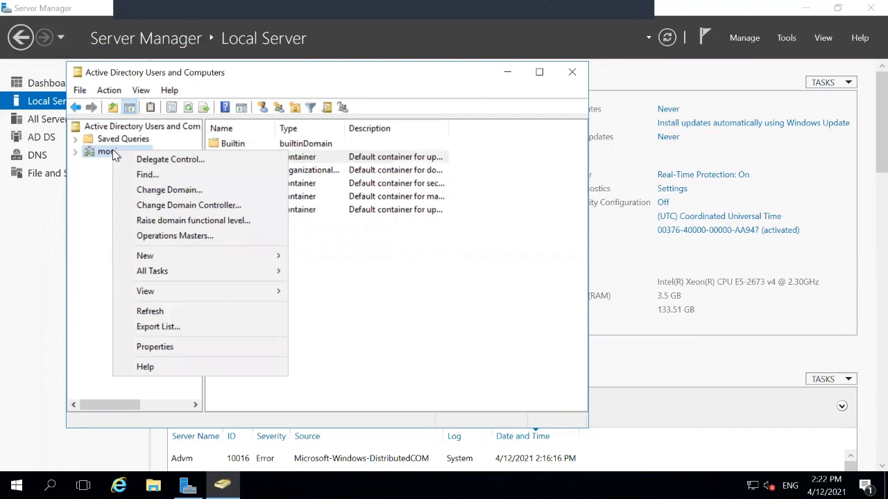
pyautogui.moveTo(212, 257)
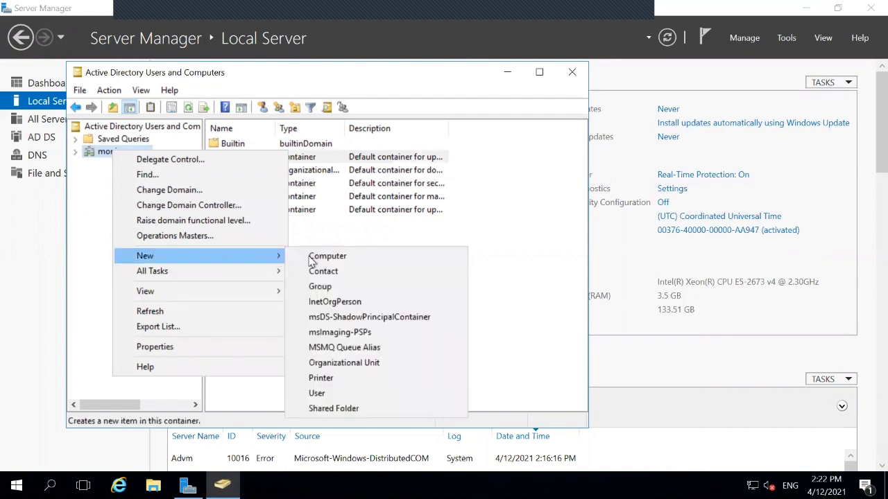
pyautogui.click(324, 362)
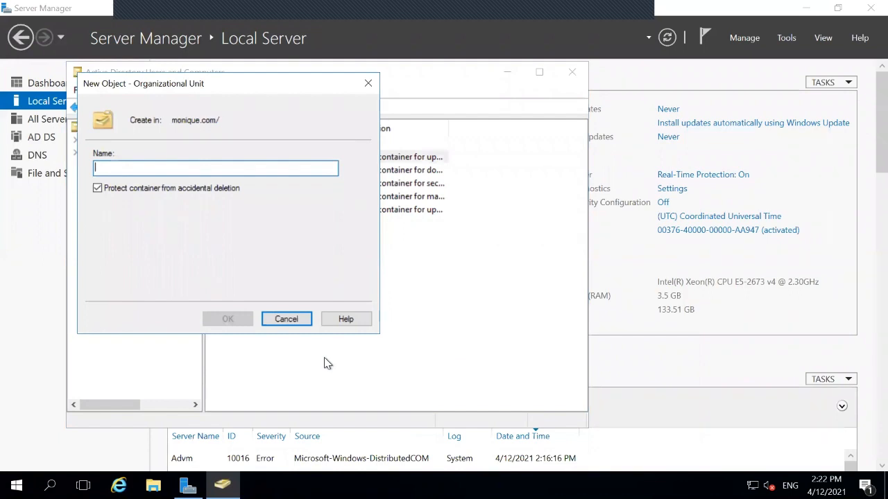
pyautogui.write('it')
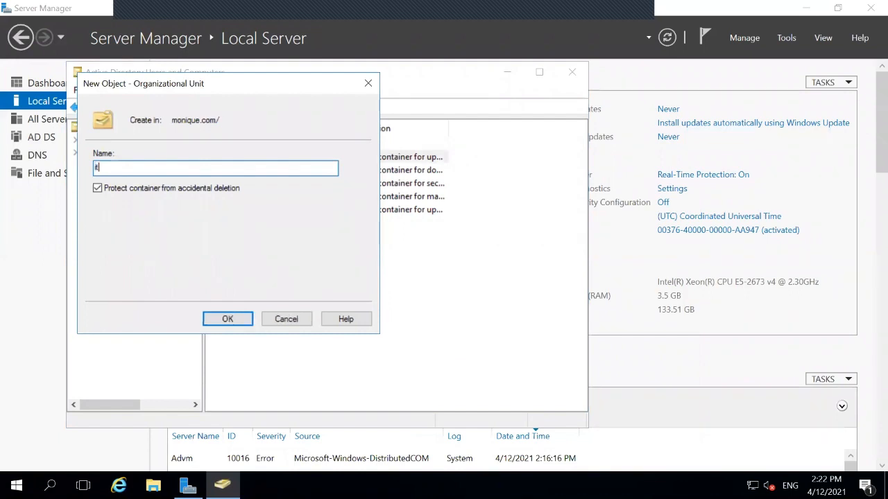
pyautogui.write('dept')
pyautogui.click(232, 319)
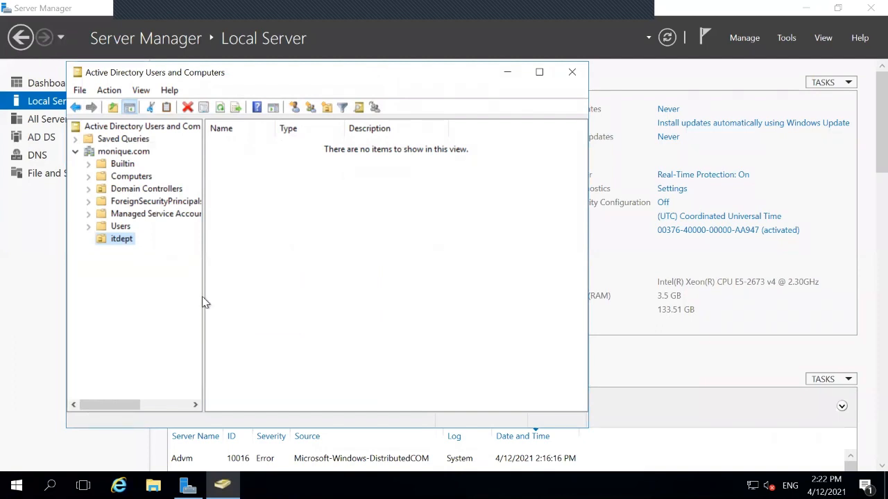
# Add a second organizational unit called hrdept to monique.com, beside itdept
pyautogui.click(120, 226)
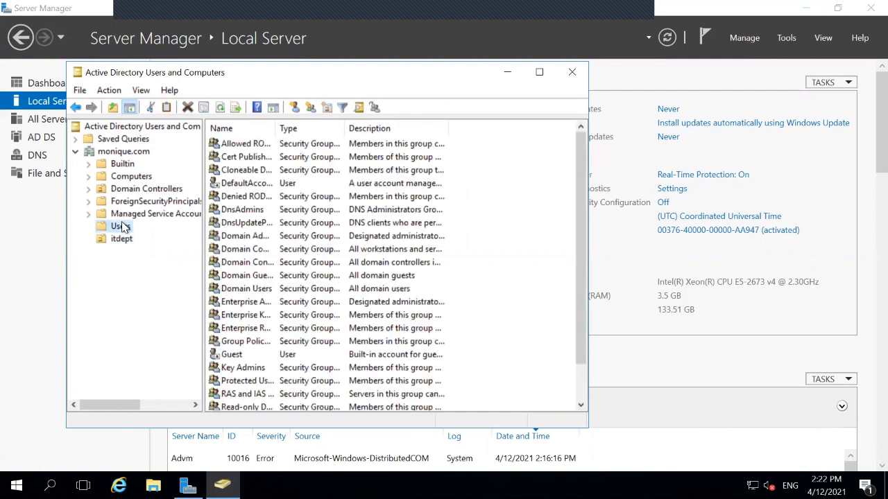
pyautogui.rightClick(123, 153)
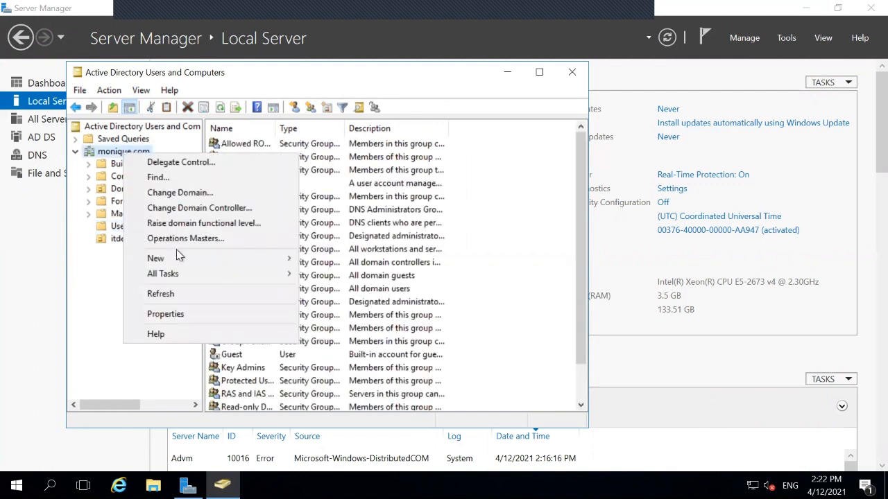
pyautogui.moveTo(235, 264)
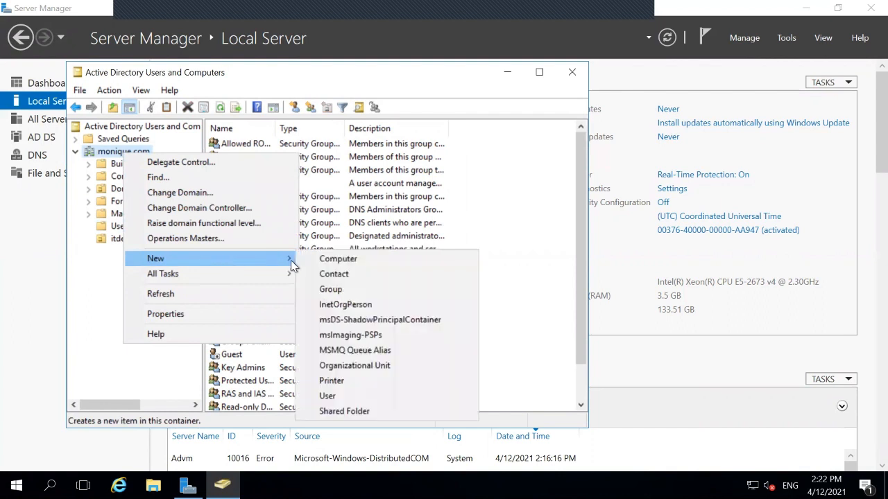
pyautogui.click(346, 368)
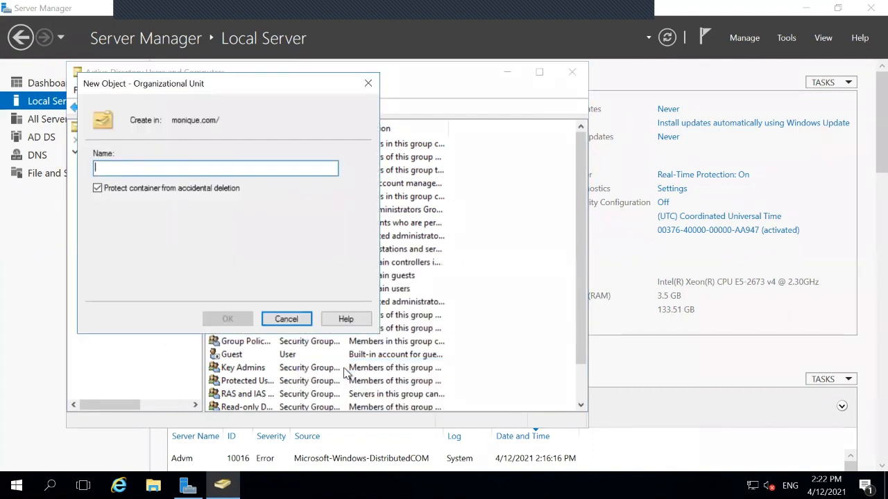
pyautogui.write('hr')
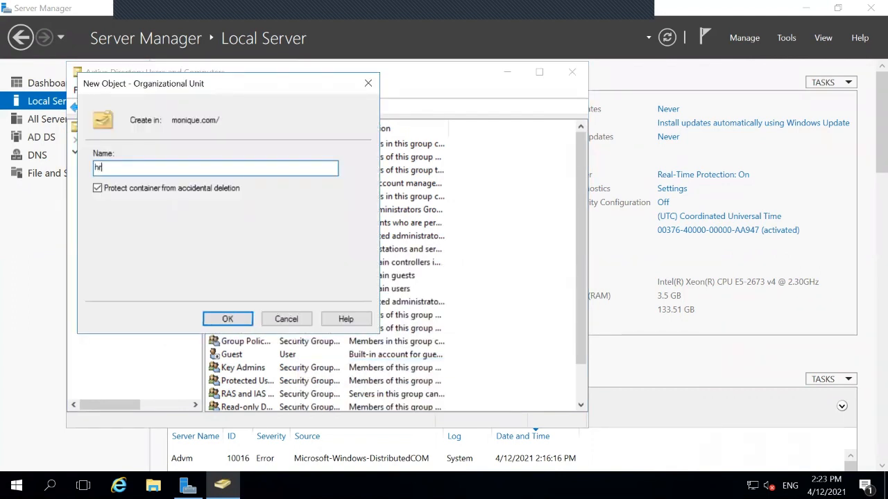
pyautogui.write('dept')
pyautogui.click(232, 319)
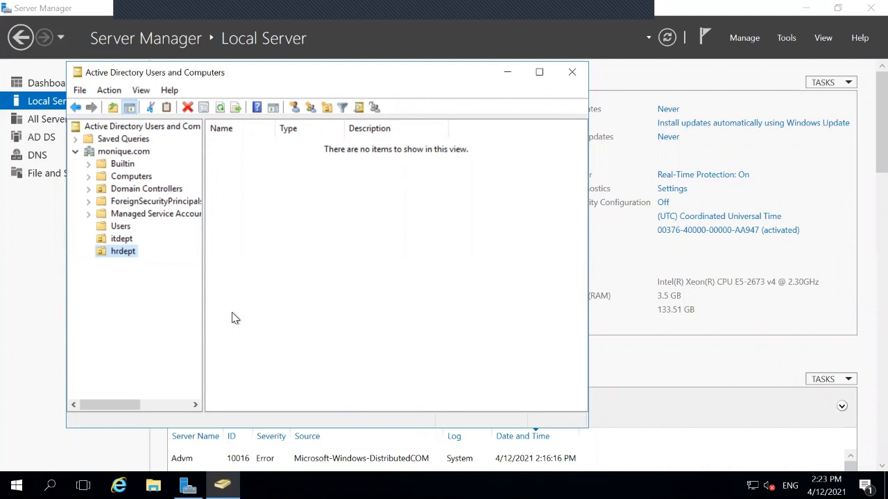
# Begin a new user in itdept, entering the first name and a matching logon name, fixing a typo
pyautogui.rightClick(122, 238)
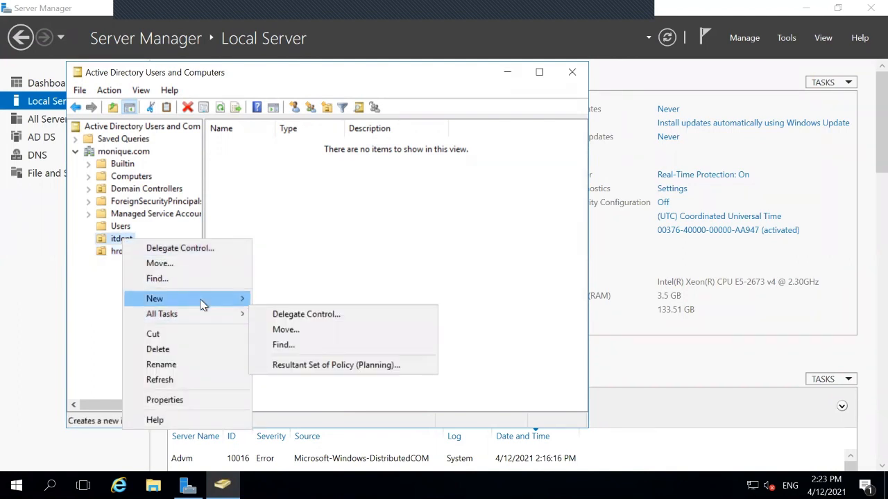
pyautogui.moveTo(228, 299)
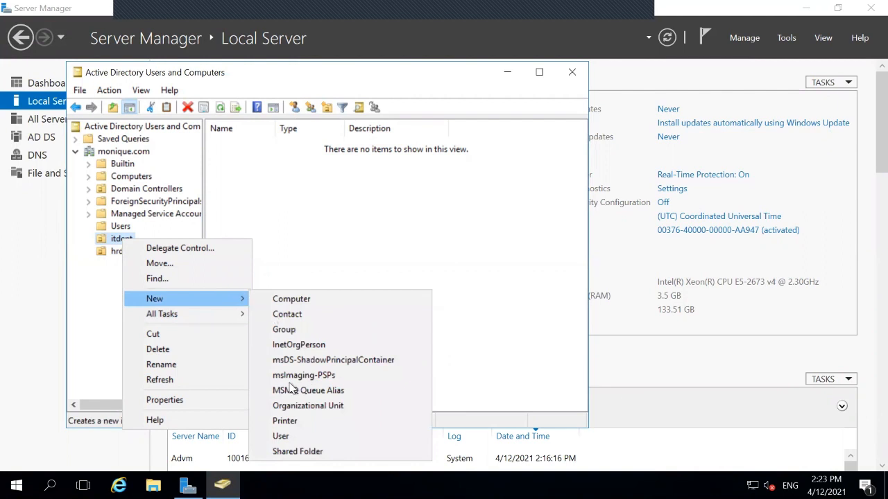
pyautogui.click(286, 438)
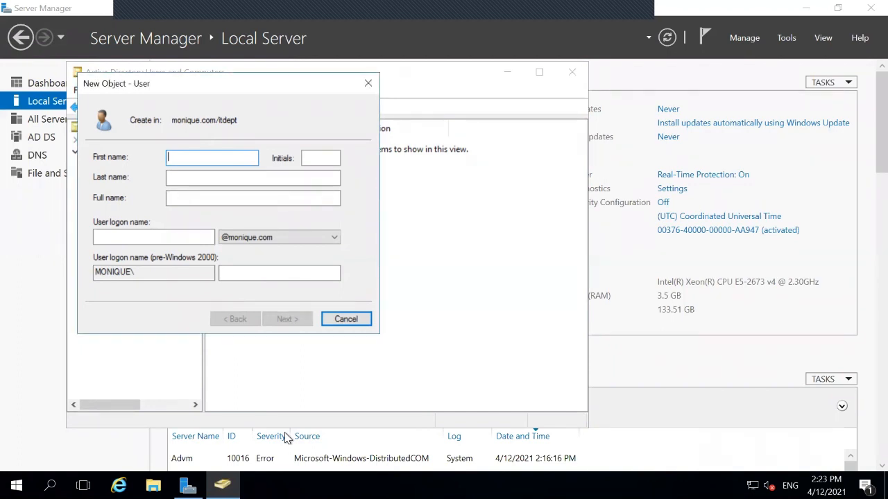
pyautogui.write('Tom')
pyautogui.click(172, 231)
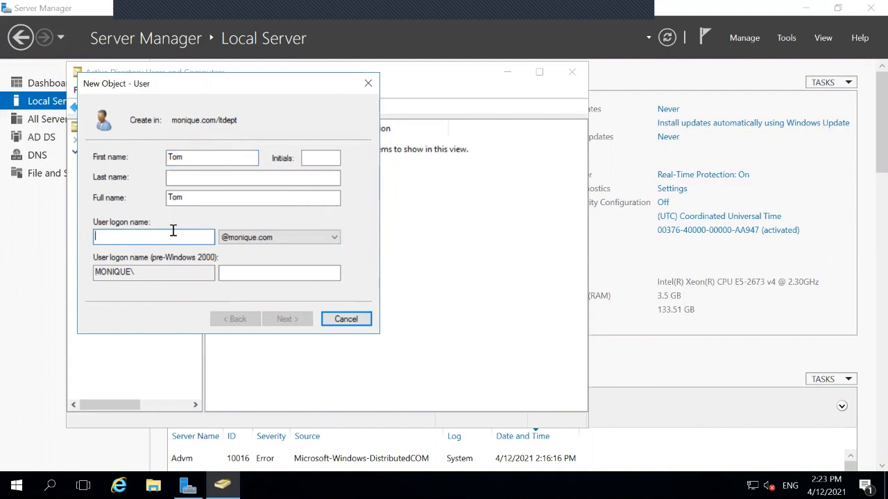
pyautogui.write('Ttom')
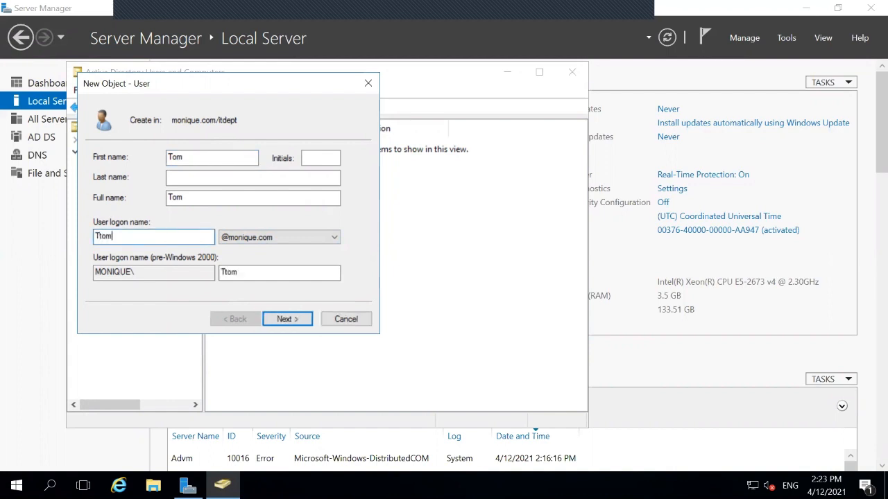
pyautogui.press('BackSpace')
pyautogui.press('BackSpace')
pyautogui.press('BackSpace')
pyautogui.write('om')
pyautogui.click(284, 320)
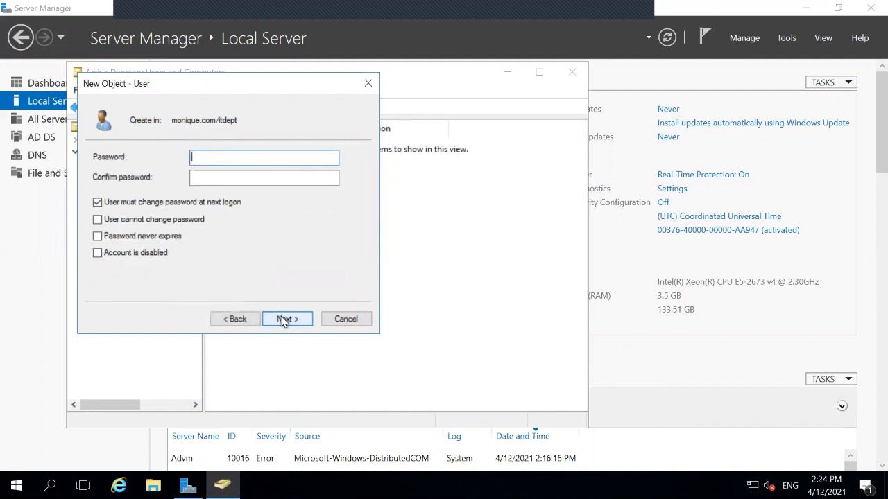
# Enter and confirm the user's password, turn off forced change at next logon, and finish creation
pyautogui.write('Pa')
pyautogui.press('BackSpace')
pyautogui.press('BackSpace')
pyautogui.write('P')
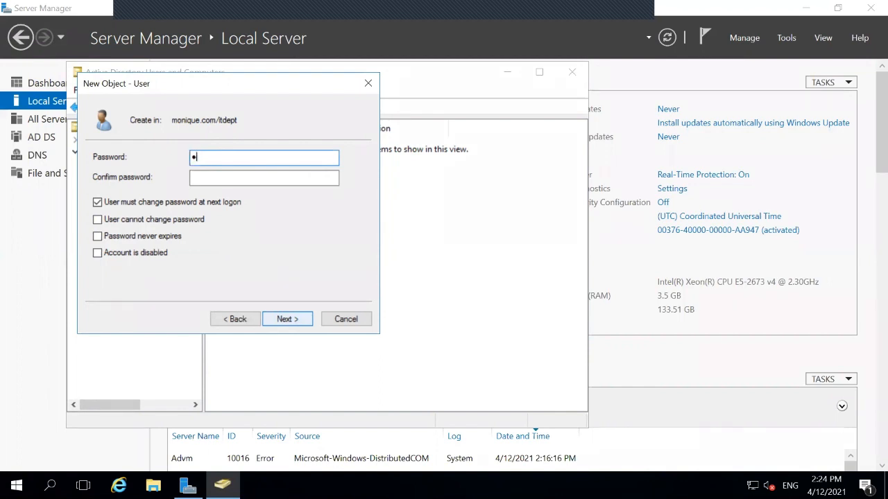
pyautogui.write('a$$w0rd')
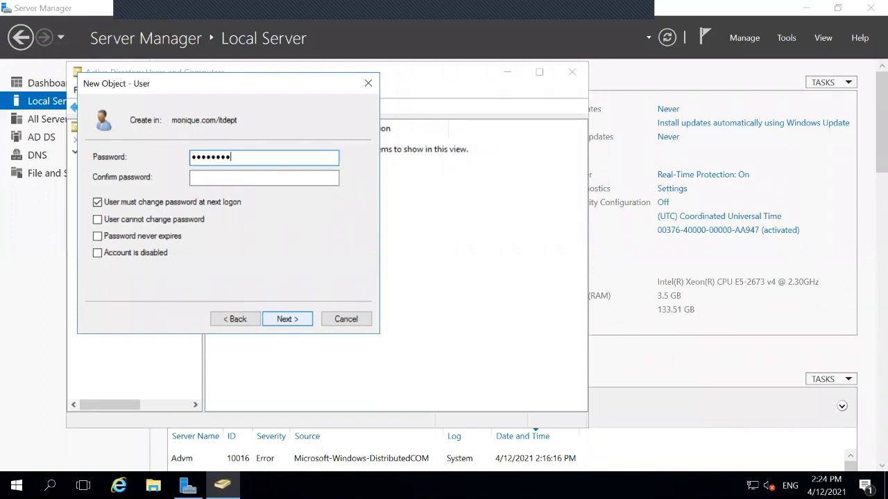
pyautogui.write('1234')
pyautogui.click(309, 178)
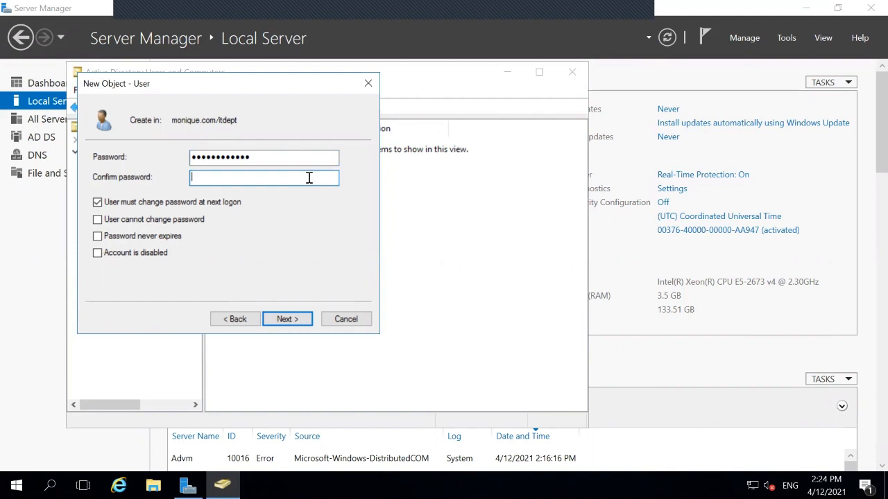
pyautogui.write('P@ssword1234')
pyautogui.click(135, 202)
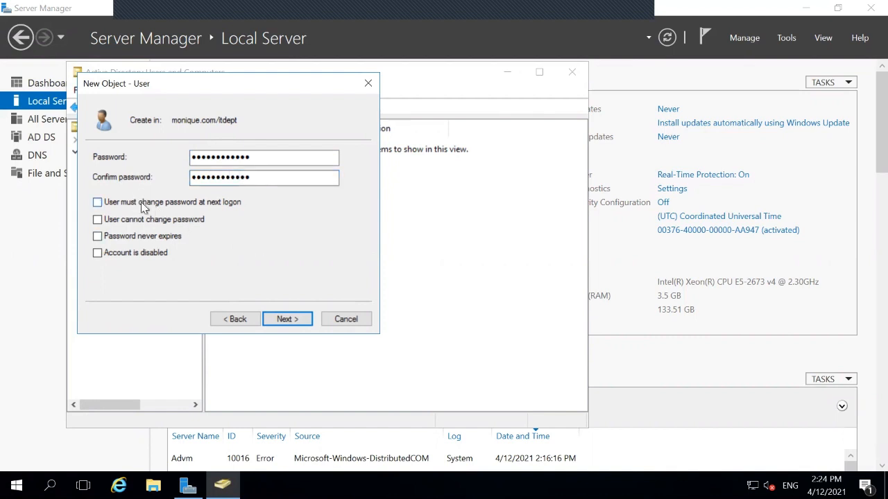
pyautogui.click(280, 321)
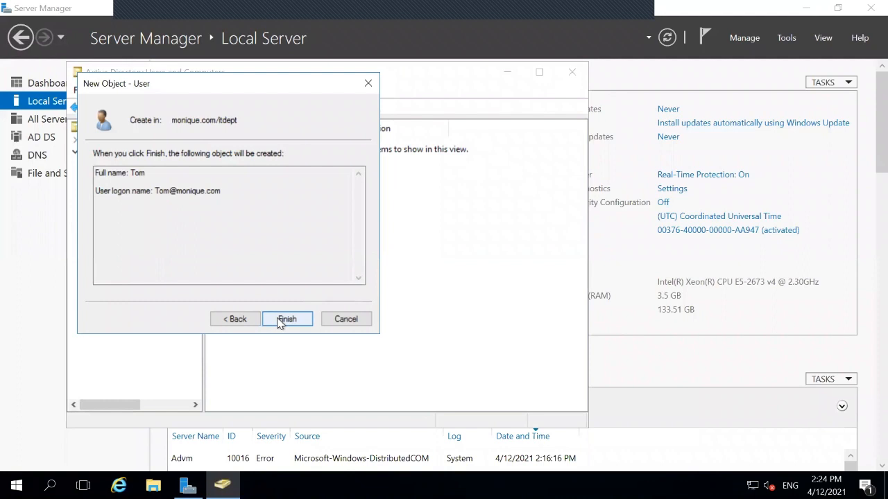
pyautogui.click(286, 319)
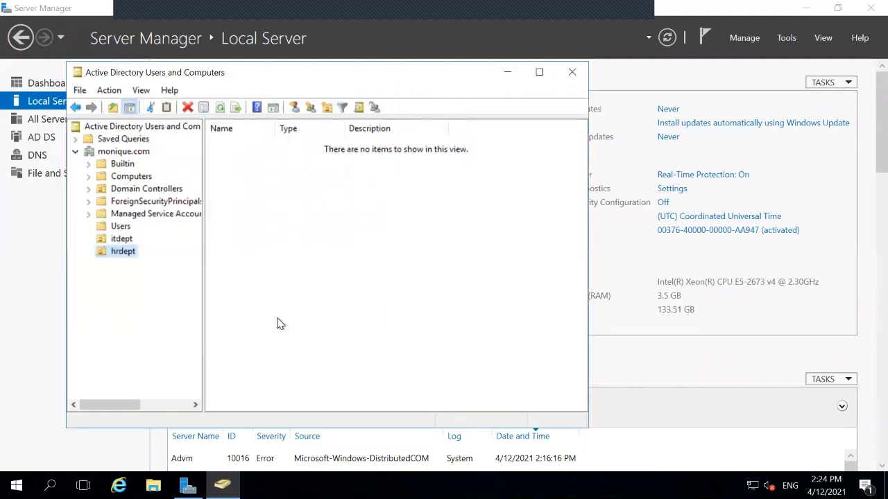
# Start another new user in itdept with the first name and matching logon name, correcting a typo
pyautogui.click(125, 243)
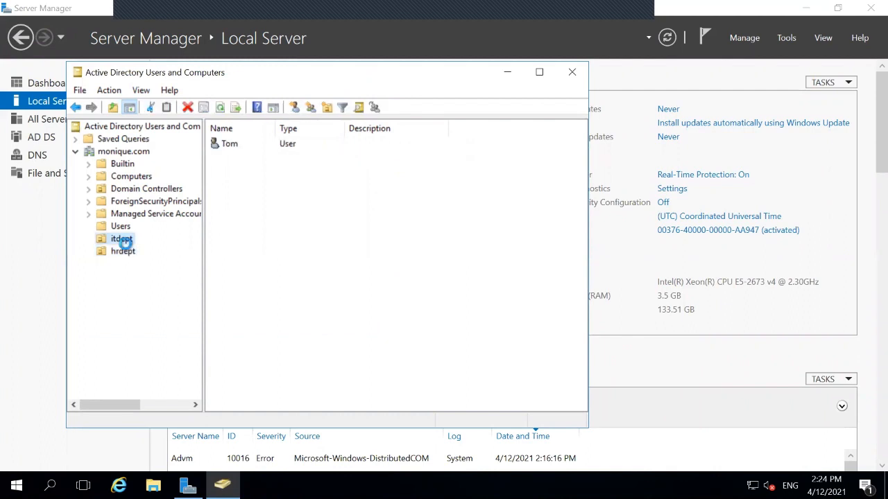
pyautogui.rightClick(126, 244)
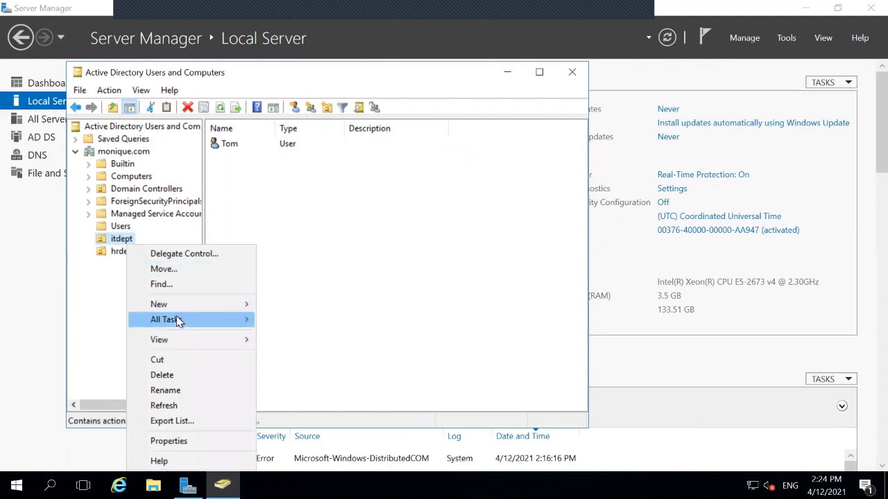
pyautogui.moveTo(194, 304)
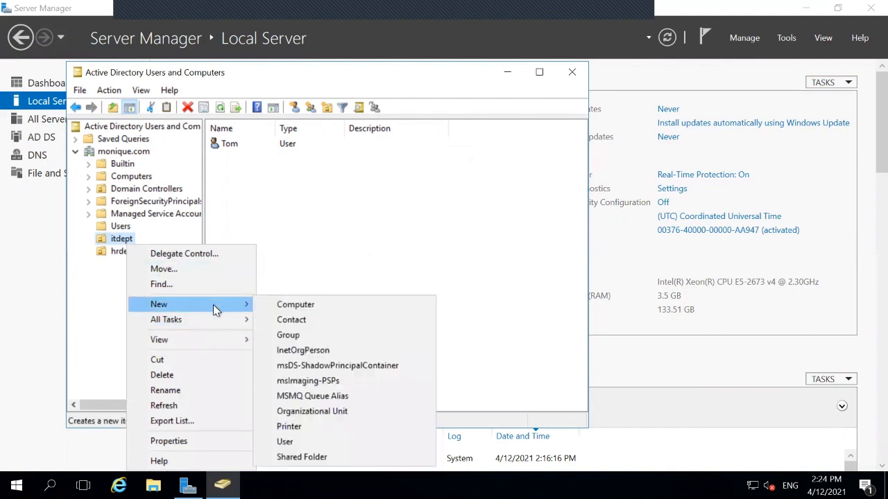
pyautogui.click(285, 443)
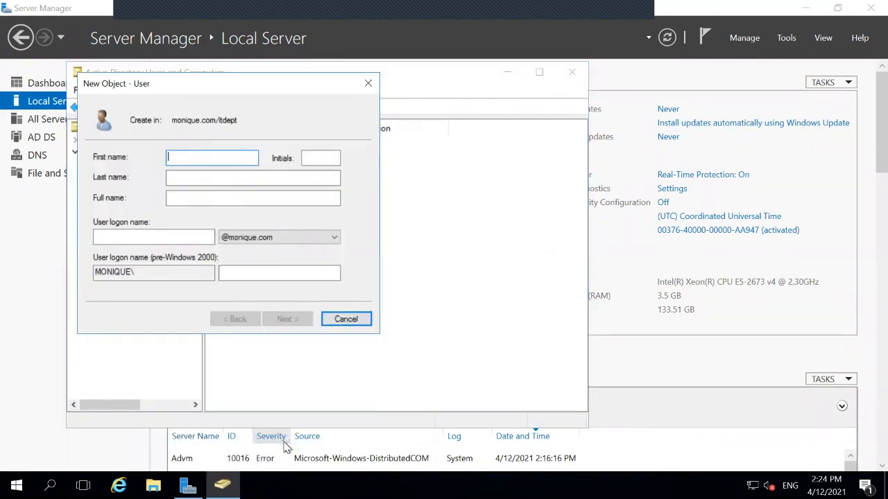
pyautogui.write('Tim')
pyautogui.click(162, 237)
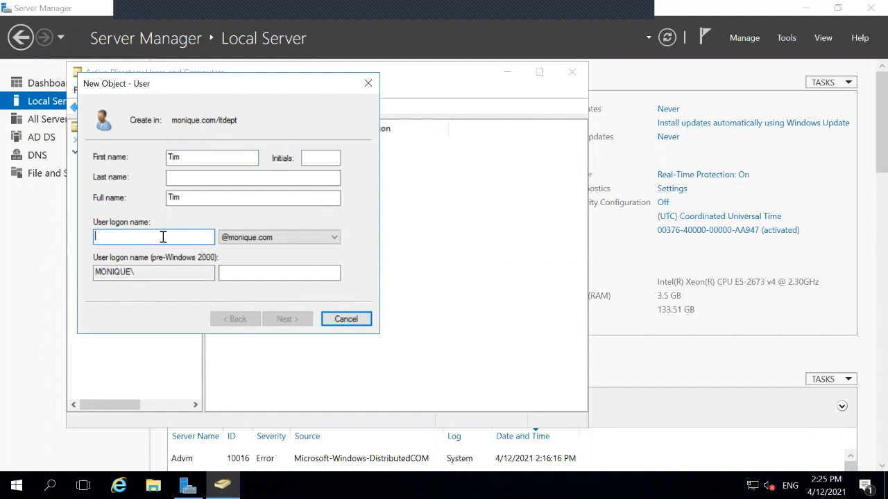
pyautogui.write('Ttim')
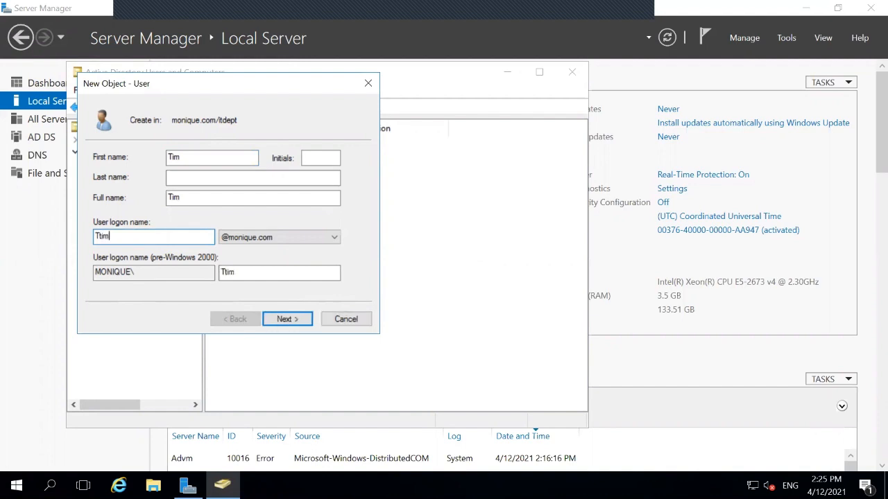
pyautogui.press('BackSpace')
pyautogui.press('BackSpace')
pyautogui.press('BackSpace')
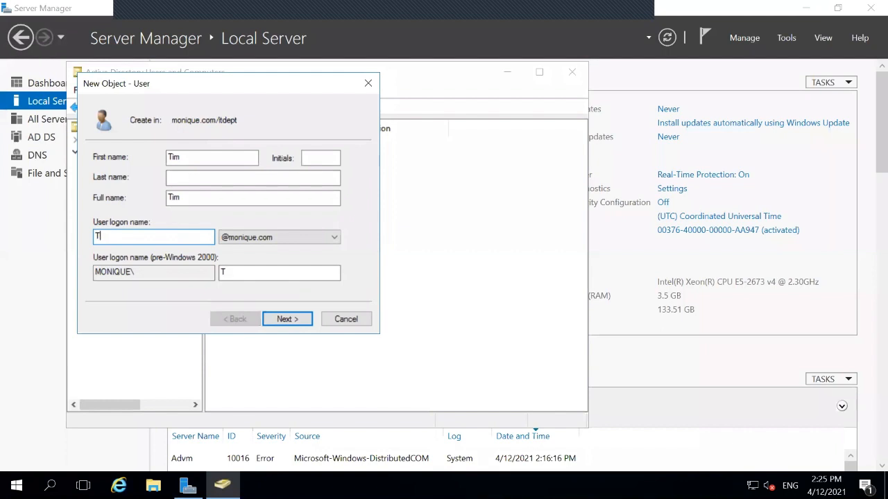
pyautogui.write('im')
pyautogui.click(284, 320)
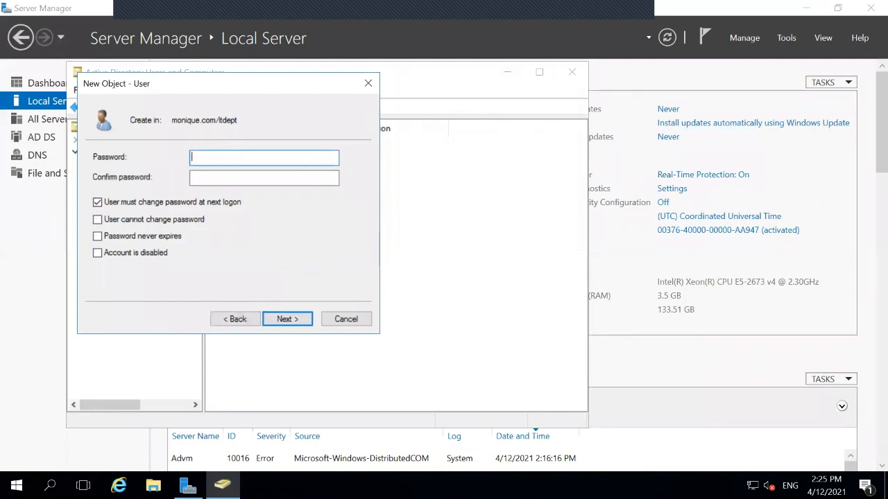
# Set and confirm this user's password, disable forced change at next logon, and finish
pyautogui.write('••••••••••••')
pyautogui.press('Tab')
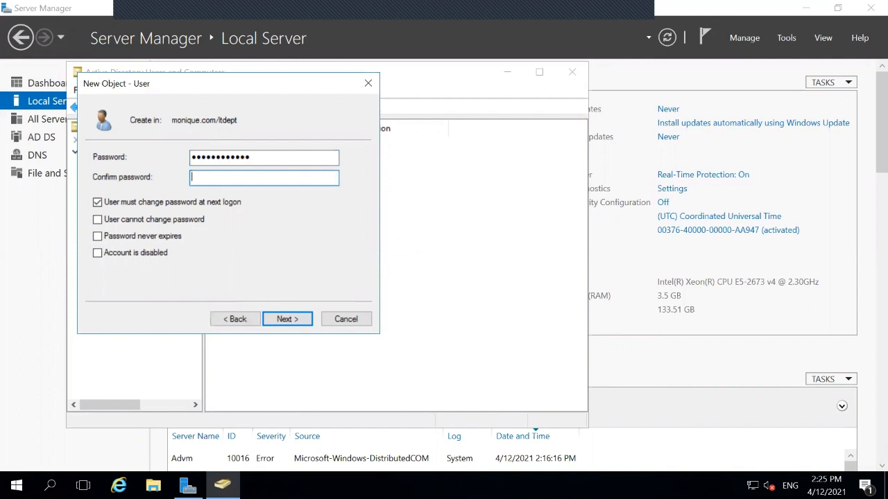
pyautogui.write('••••••••••••')
pyautogui.click(261, 158)
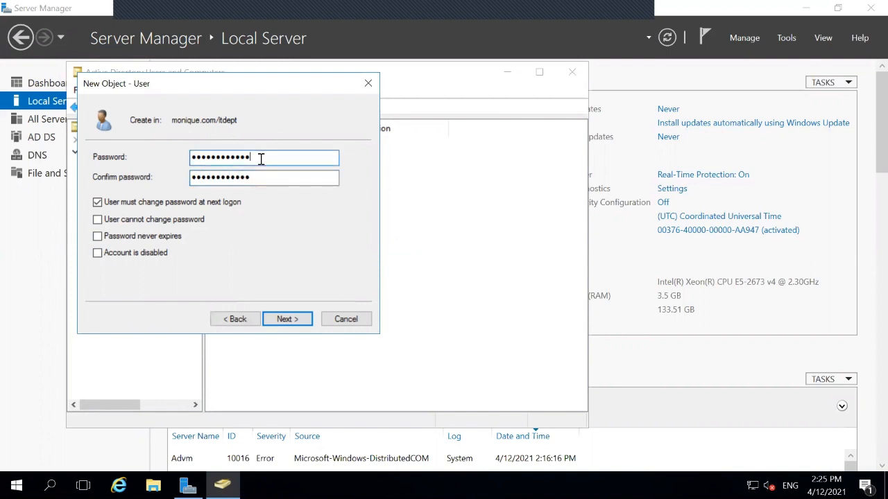
pyautogui.press('BackSpace')
pyautogui.press('BackSpace')
pyautogui.press('BackSpace')
pyautogui.press('BackSpace')
pyautogui.press('BackSpace')
pyautogui.press('BackSpace')
pyautogui.press('BackSpace')
pyautogui.press('BackSpace')
pyautogui.press('BackSpace')
pyautogui.press('BackSpace')
pyautogui.press('BackSpace')
pyautogui.press('BackSpace')
pyautogui.write('Password1234')
pyautogui.click(98, 202)
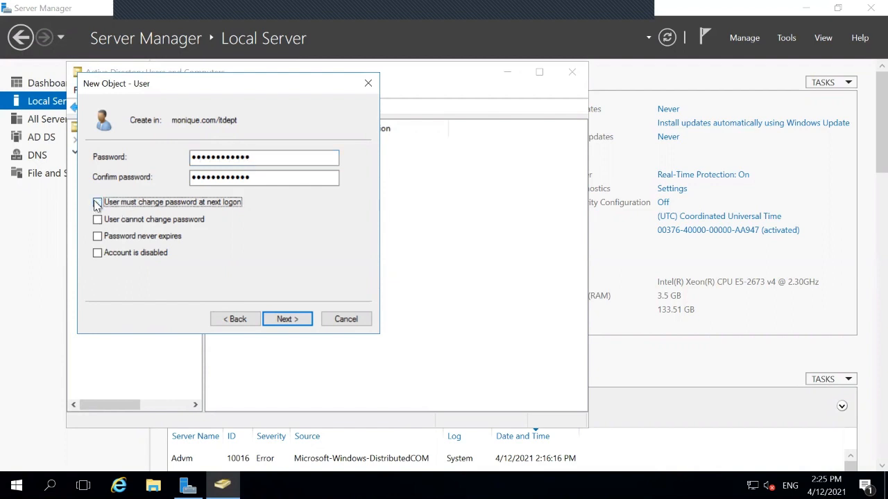
pyautogui.click(298, 319)
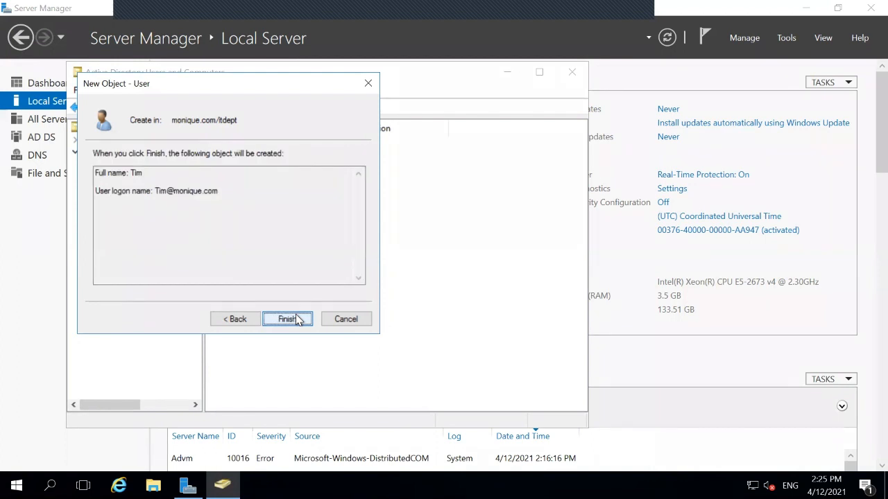
pyautogui.click(298, 320)
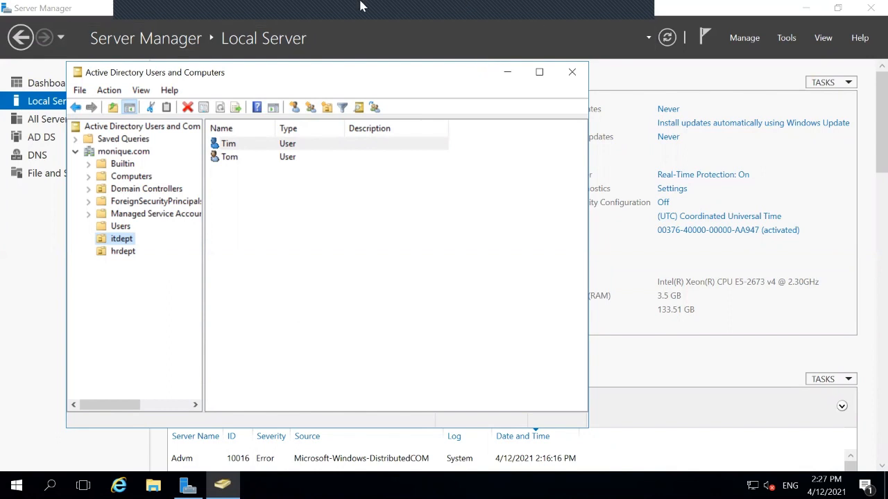
pyautogui.click(584, 9)
# In a new tab, search Google for '15 minute timer' and scroll to the online-stopwatch.com result
pyautogui.click(753, 13)
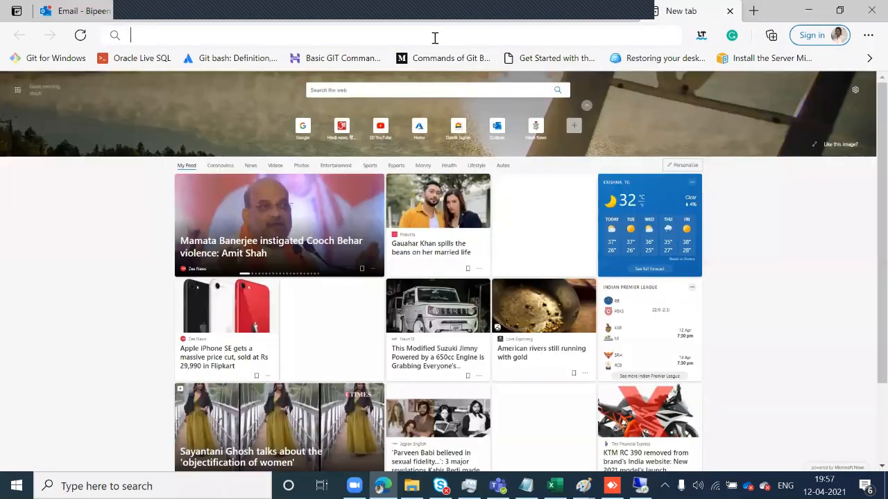
pyautogui.write('google.com')
pyautogui.press('Return')
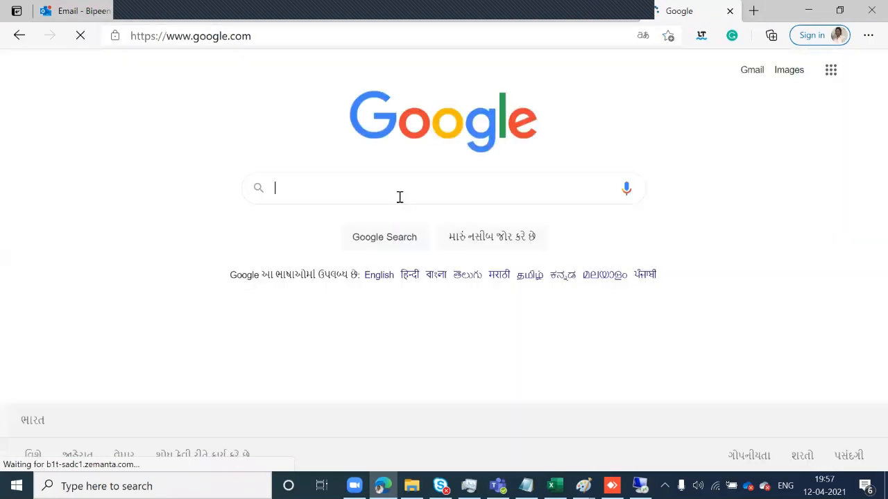
pyautogui.write('15 min')
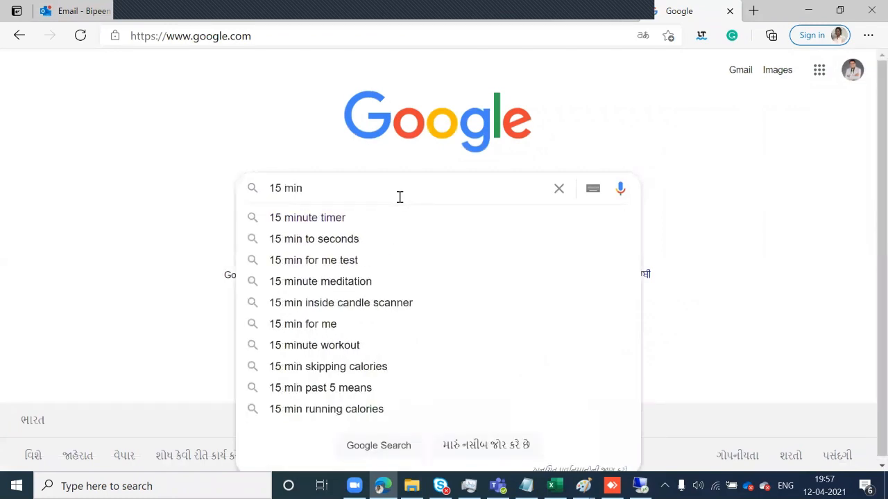
pyautogui.press('Down')
pyautogui.press('Return')
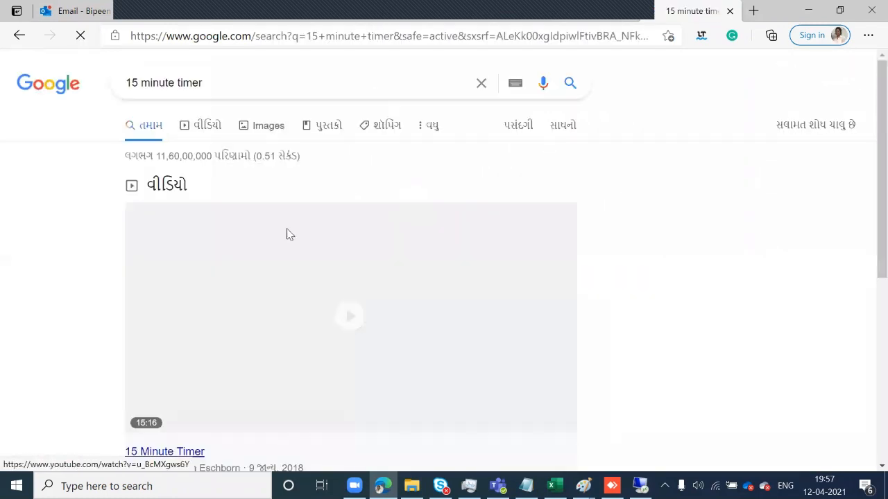
pyautogui.scroll(-6, 353, 219)
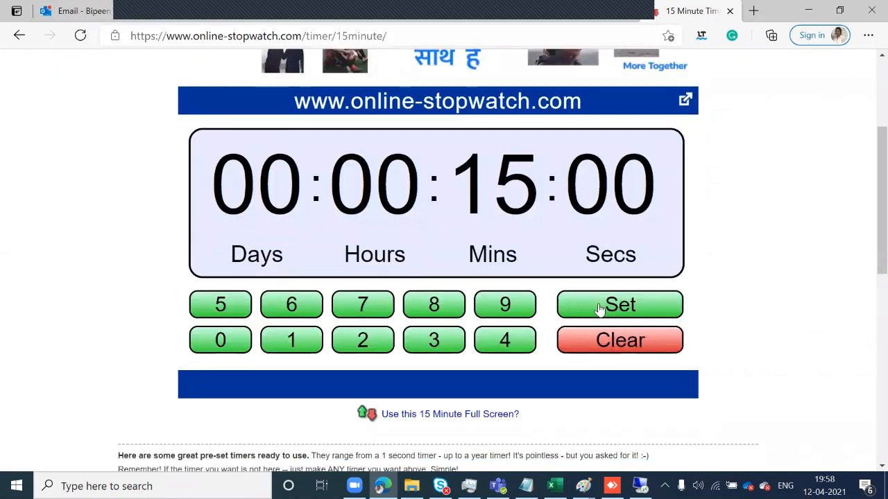
# Bring the timer into view and start the 15:00 countdown
pyautogui.click(598, 307)
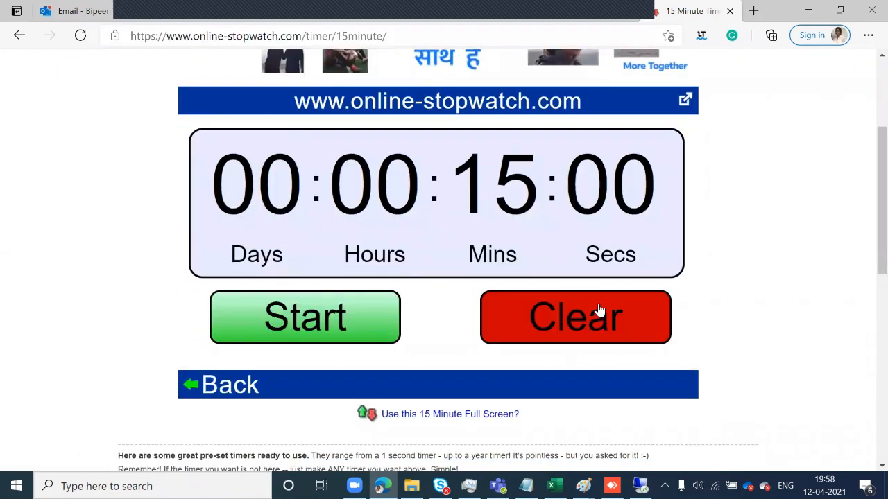
pyautogui.click(361, 313)
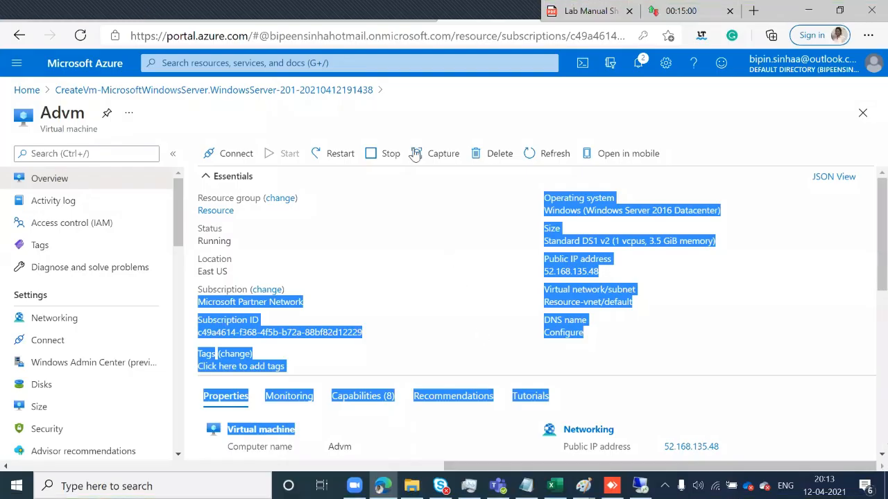
# Open Advm's Networking settings to view inbound rules for ports 80, 443 and 3389
pyautogui.moveTo(415, 154); pyautogui.dragTo(457, 112)
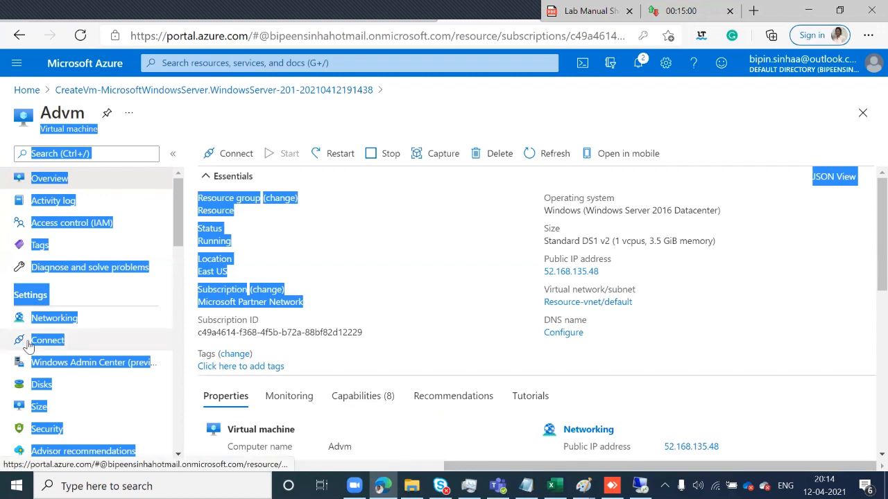
pyautogui.click(55, 319)
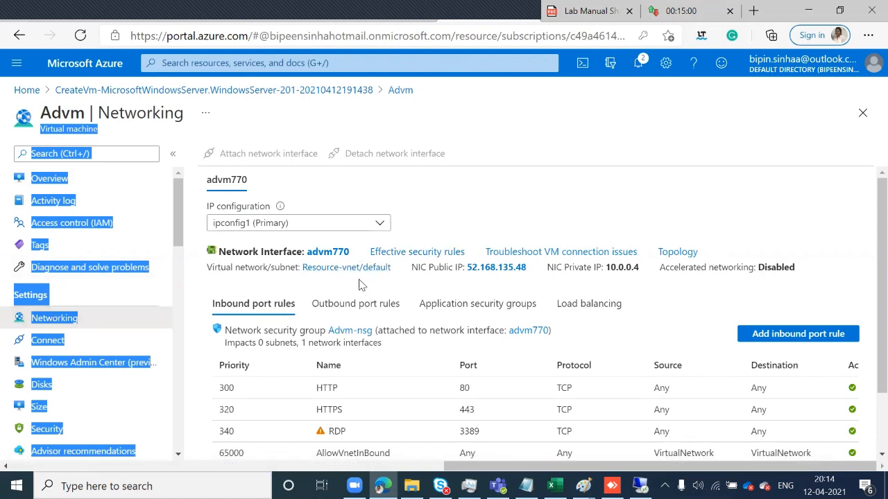
# Start a new inbound port rule and change its destination port range from 8080 to *
pyautogui.click(759, 341)
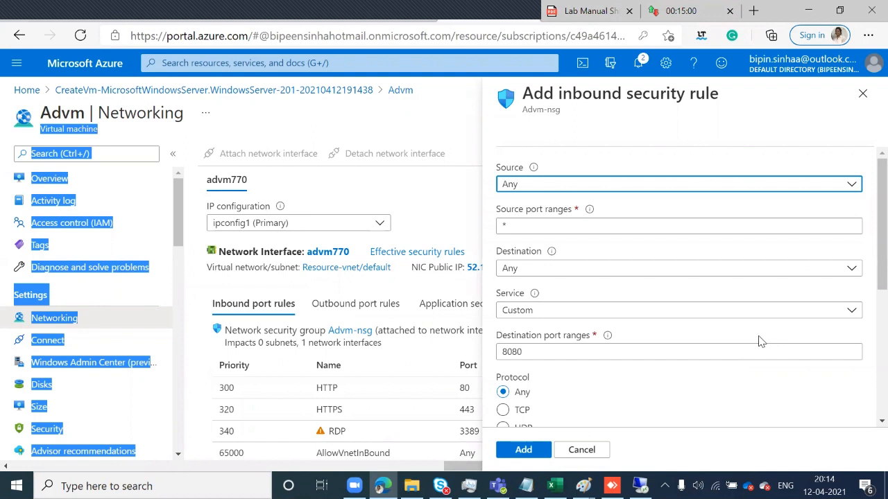
pyautogui.click(607, 350)
pyautogui.press('BackSpace')
pyautogui.press('BackSpace')
pyautogui.press('BackSpace')
pyautogui.press('BackSpace')
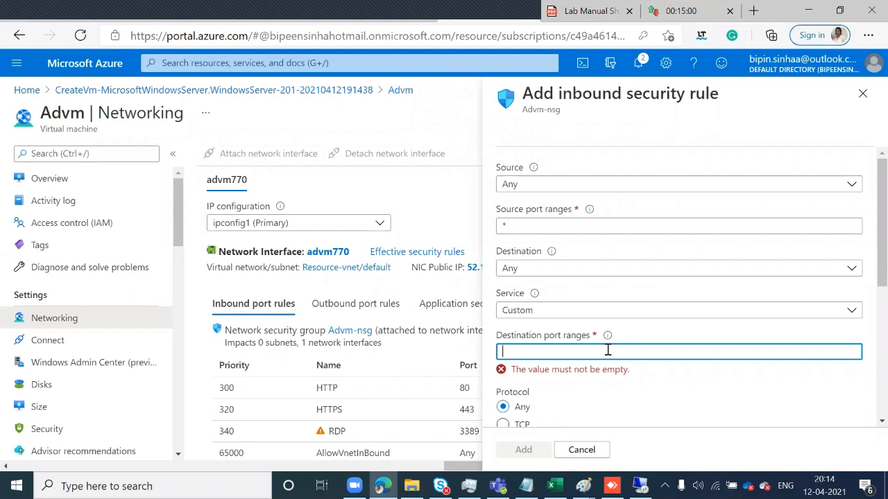
pyautogui.write('*')
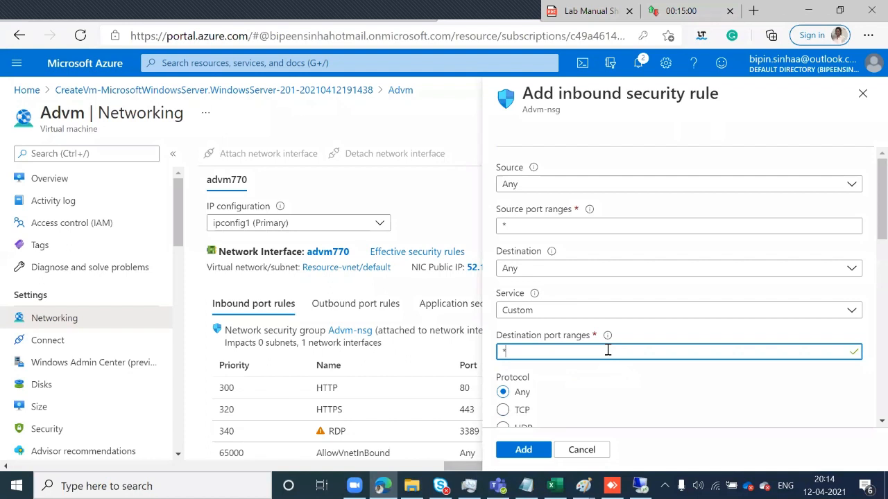
pyautogui.scroll(-5, 607, 350)
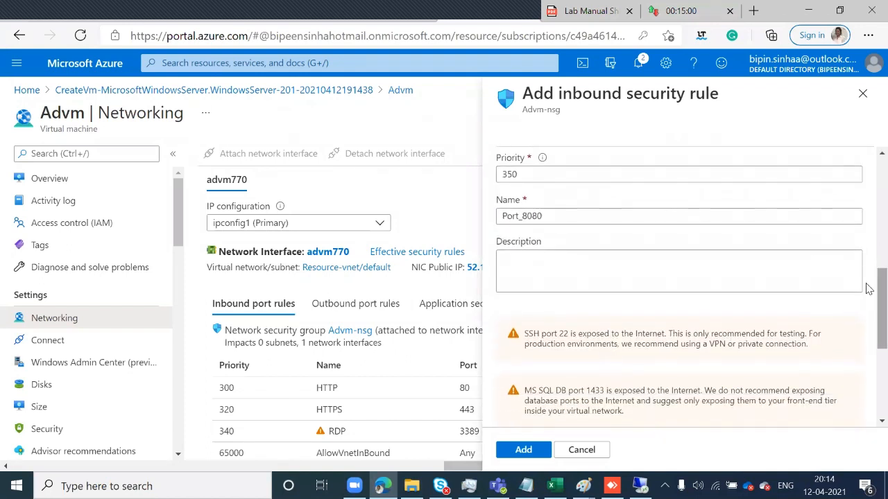
pyautogui.scroll(1, 868, 288)
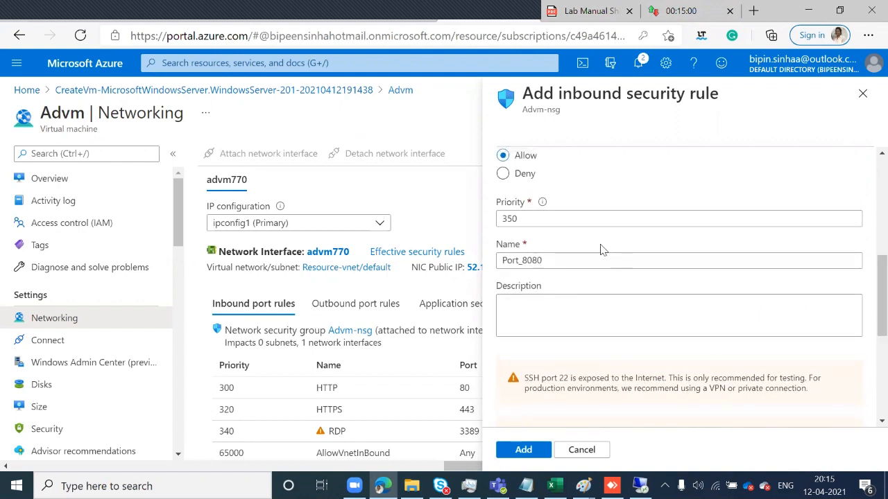
# Rename the rule from Port_8080 to AllOpen and add it at priority 350
pyautogui.click(570, 258)
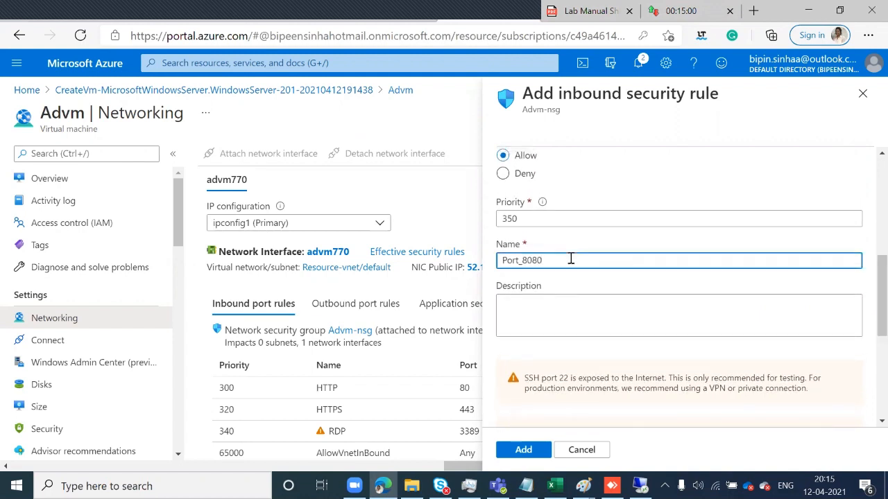
pyautogui.press('BackSpace')
pyautogui.press('BackSpace')
pyautogui.press('BackSpace')
pyautogui.press('BackSpace')
pyautogui.press('BackSpace')
pyautogui.press('BackSpace')
pyautogui.press('BackSpace')
pyautogui.press('BackSpace')
pyautogui.press('BackSpace')
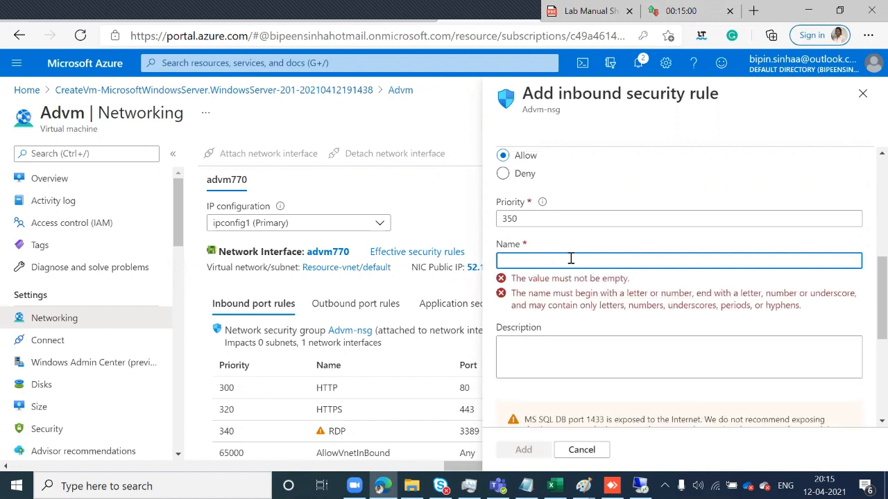
pyautogui.write('All')
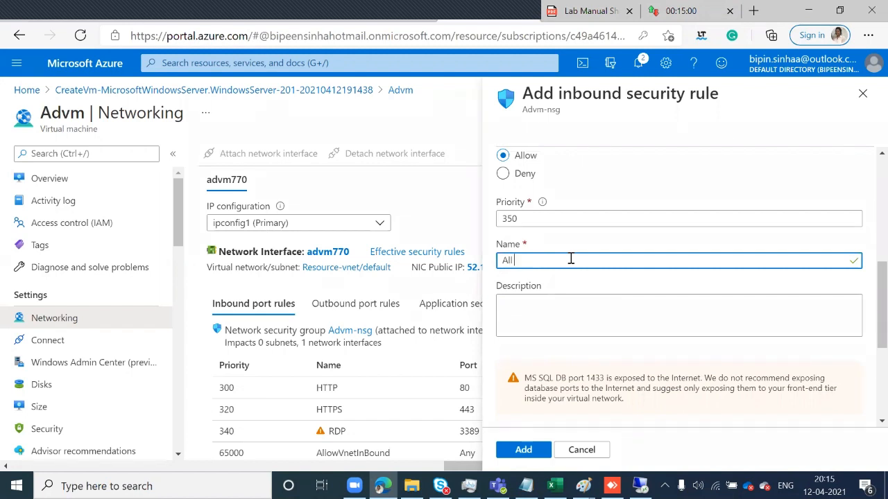
pyautogui.write(' P')
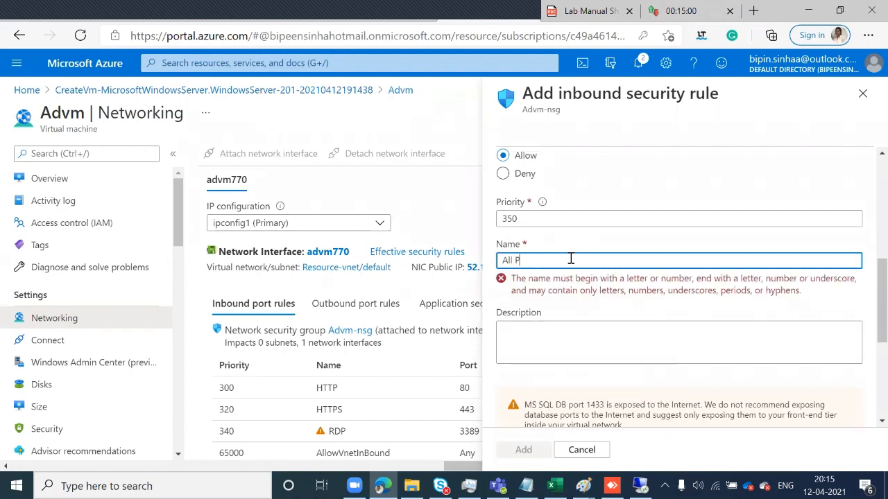
pyautogui.press('BackSpace')
pyautogui.press('BackSpace')
pyautogui.write('O')
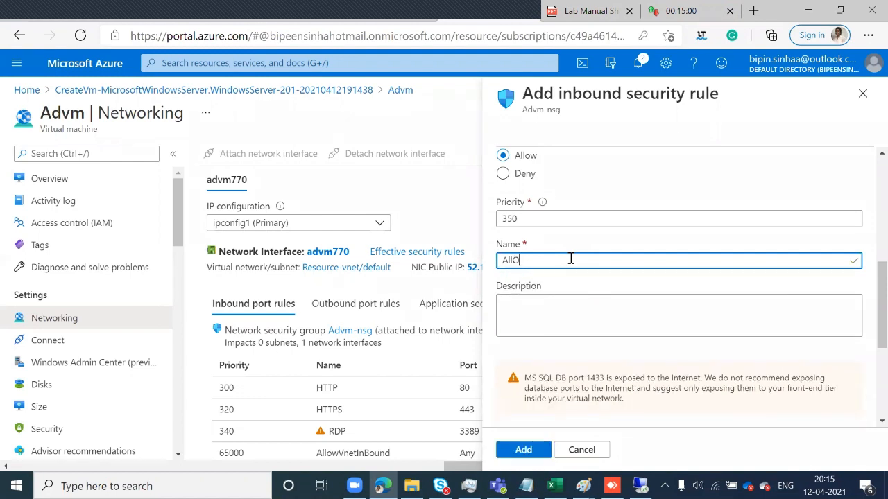
pyautogui.write('pen')
pyautogui.click(514, 451)
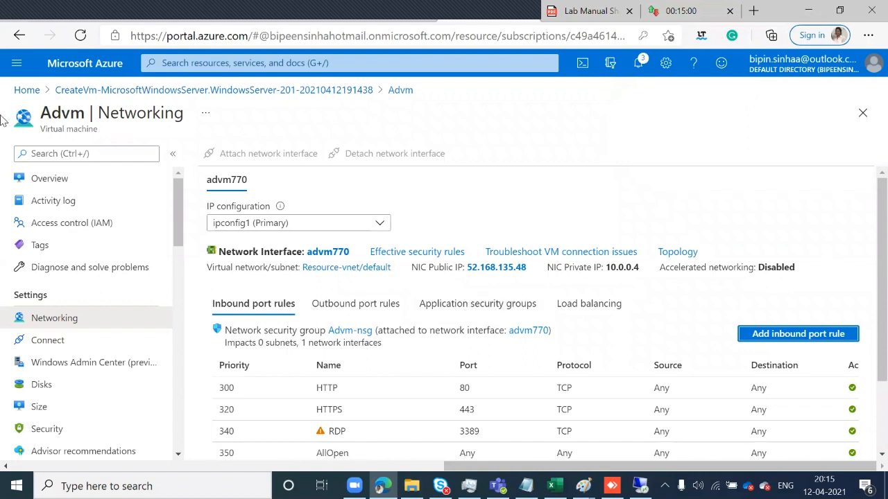
# Return to the portal home and open the Virtual machines list showing Advm
pyautogui.click(28, 92)
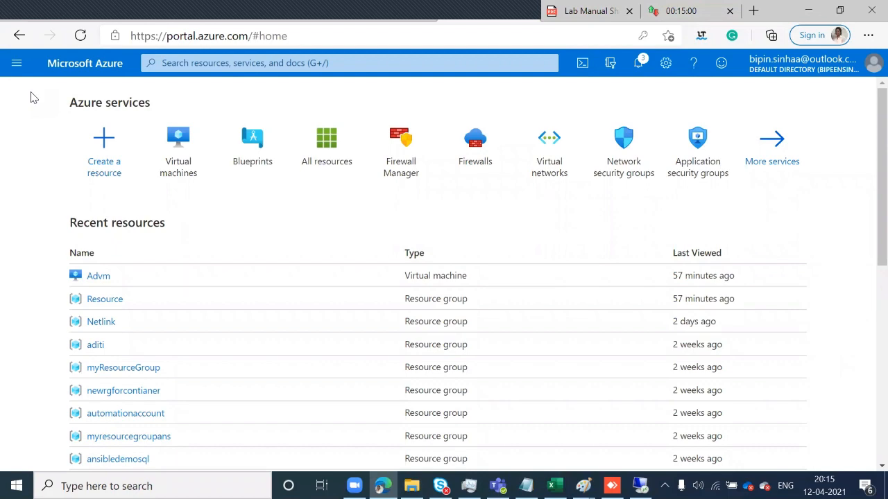
pyautogui.click(173, 167)
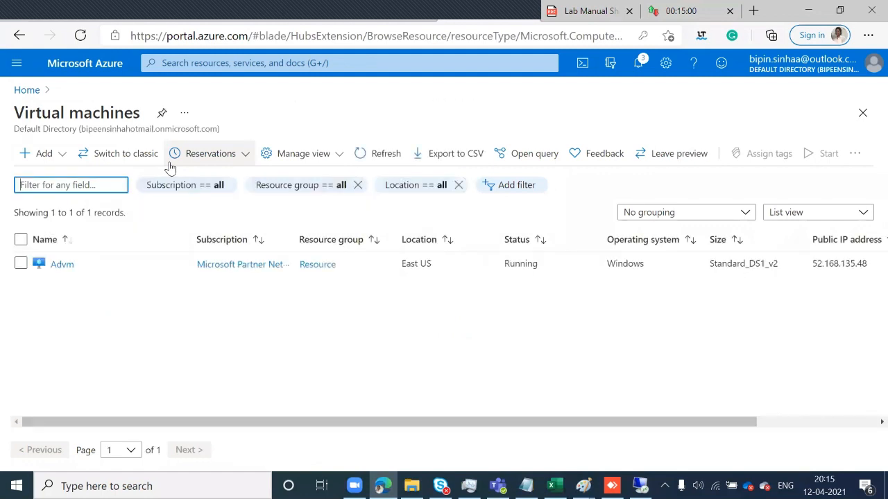
# Start a new virtual machine and pick the existing resource group Resource
pyautogui.click(26, 156)
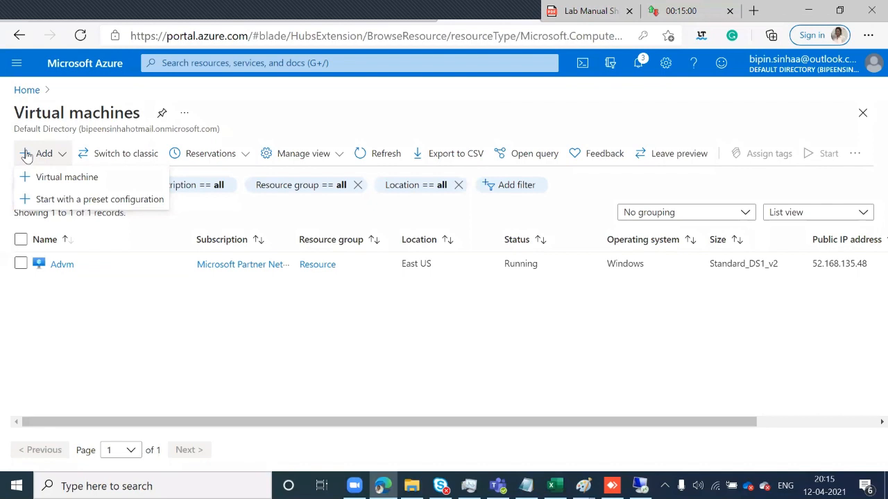
pyautogui.click(42, 179)
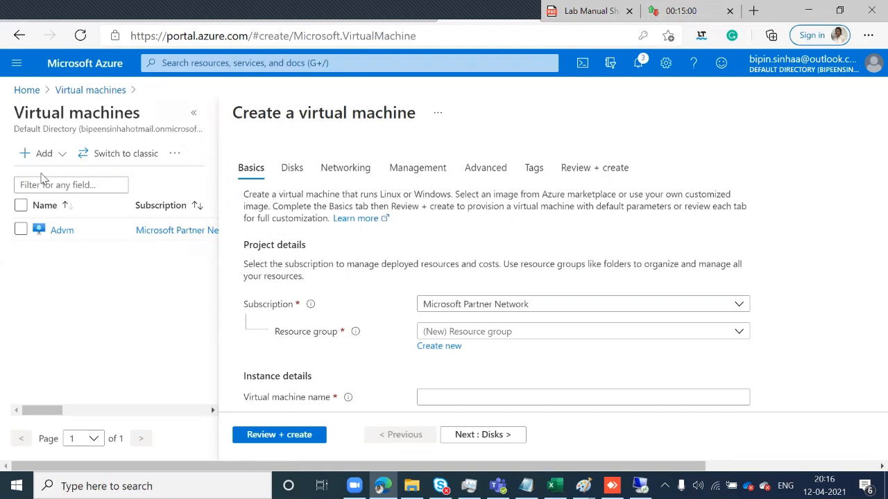
pyautogui.click(557, 332)
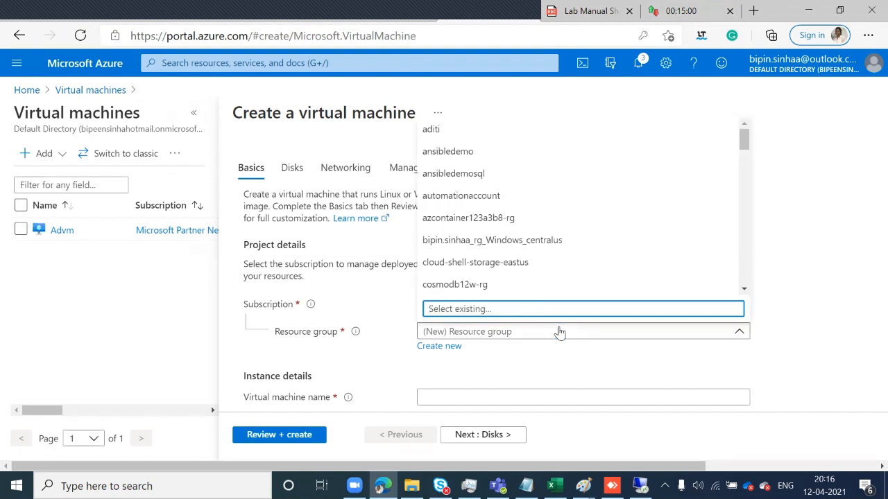
pyautogui.write('r')
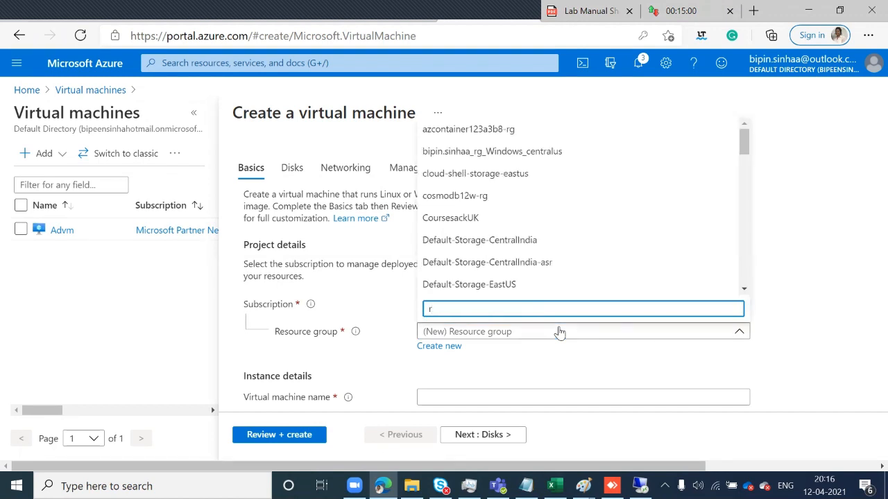
pyautogui.write('es')
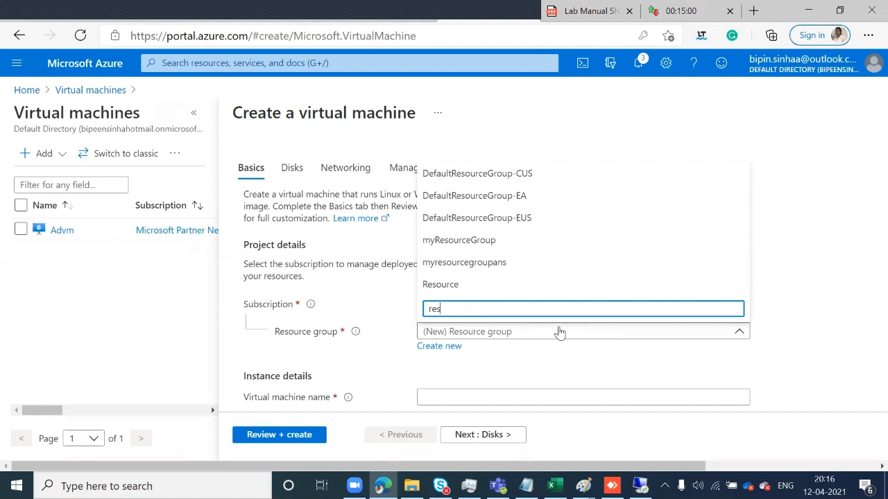
pyautogui.click(454, 286)
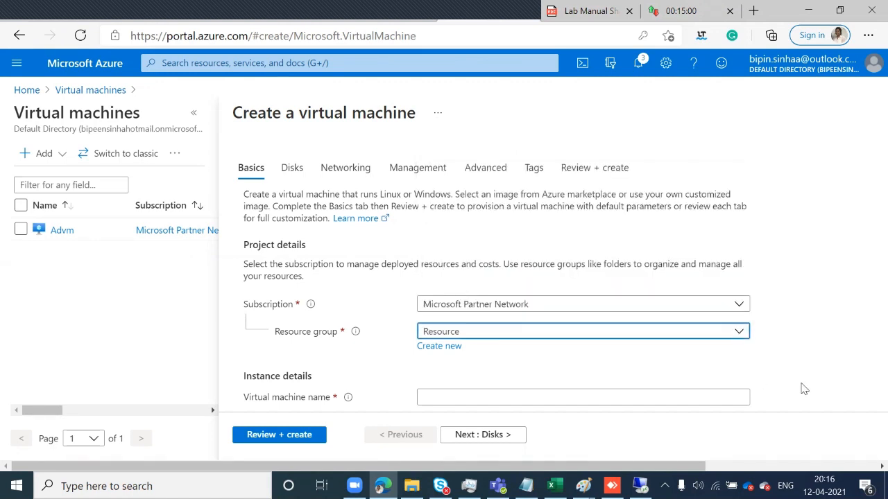
pyautogui.click(685, 393)
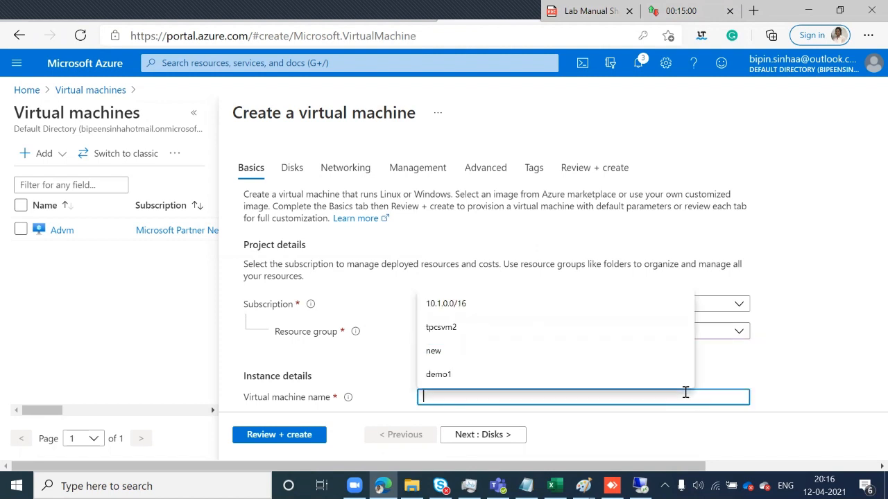